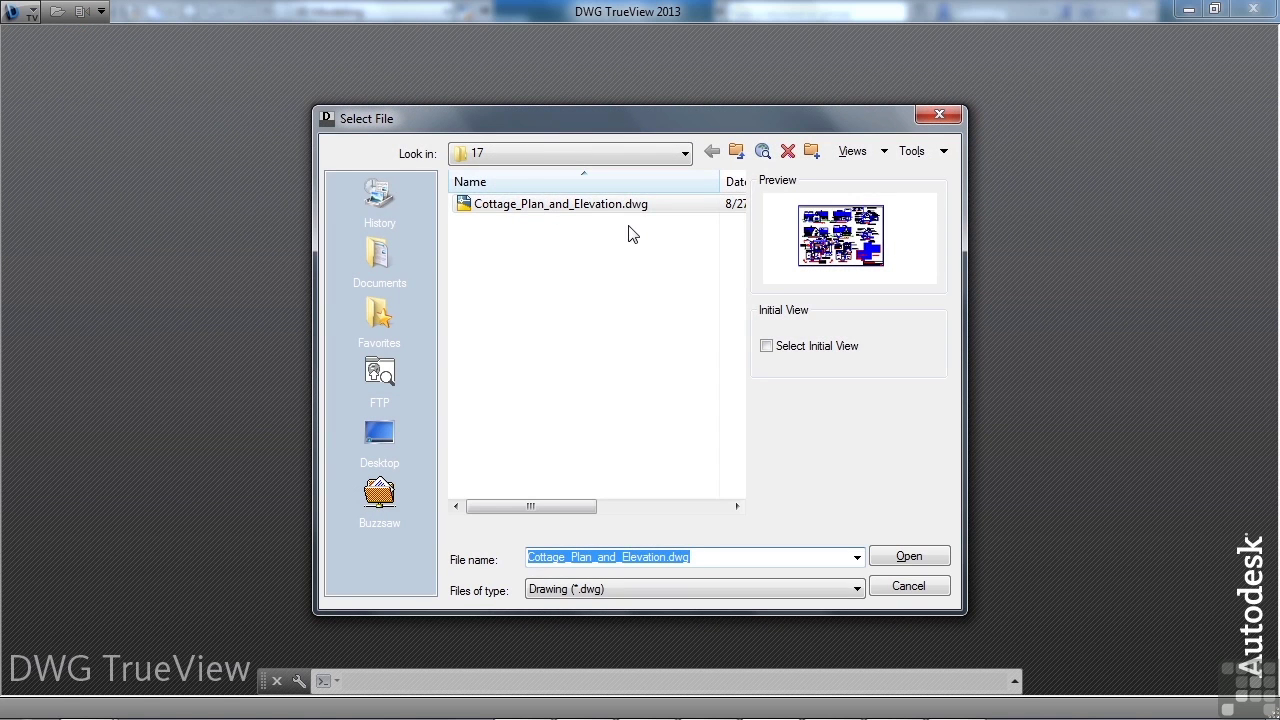
Open Cottage_Plan_and_Elevation.dwg and view it on the Model tab.
click(555, 206)
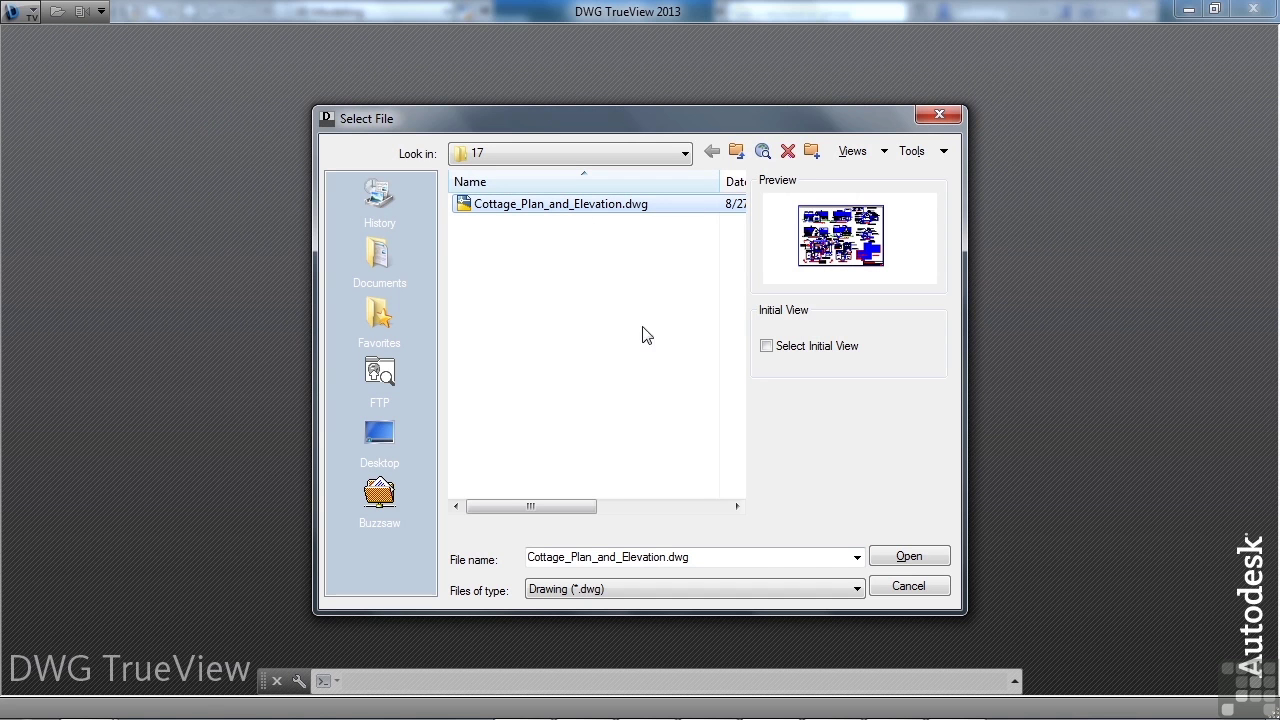
click(909, 557)
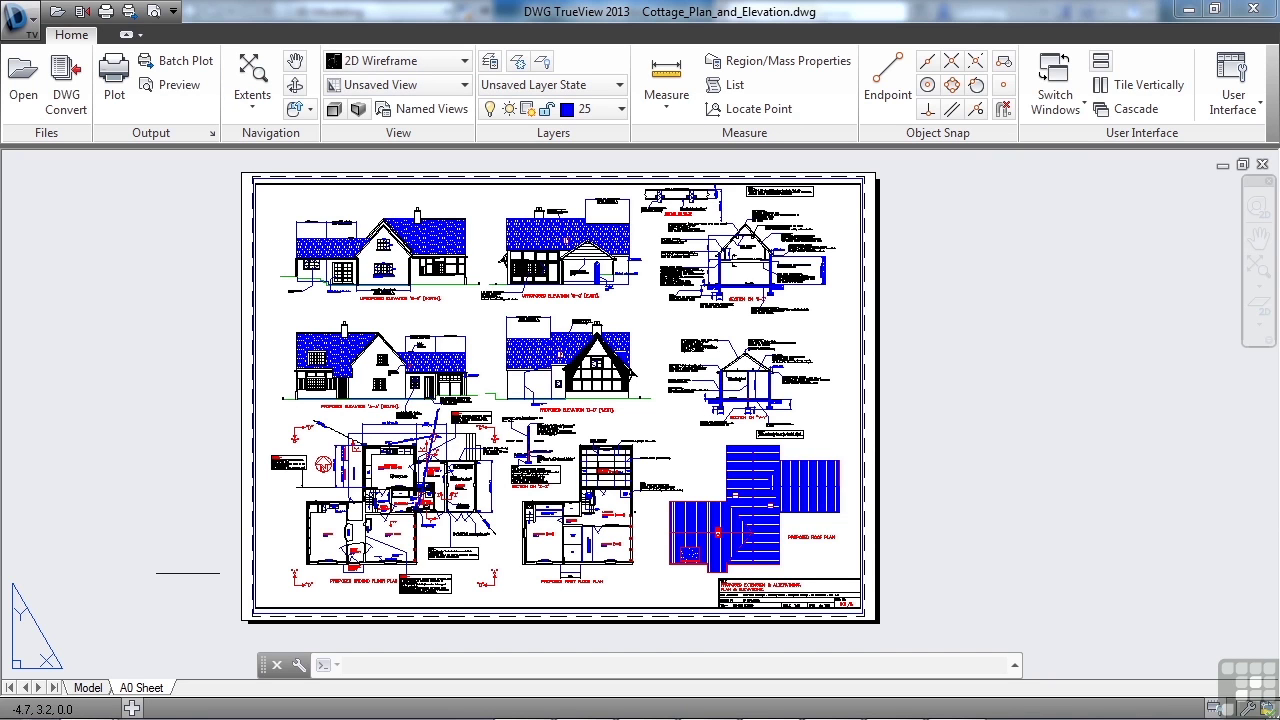
click(92, 688)
Back on the A0 Sheet layout, pan and wheel-zoom around, then zoom to extents to show the whole sheet.
click(142, 688)
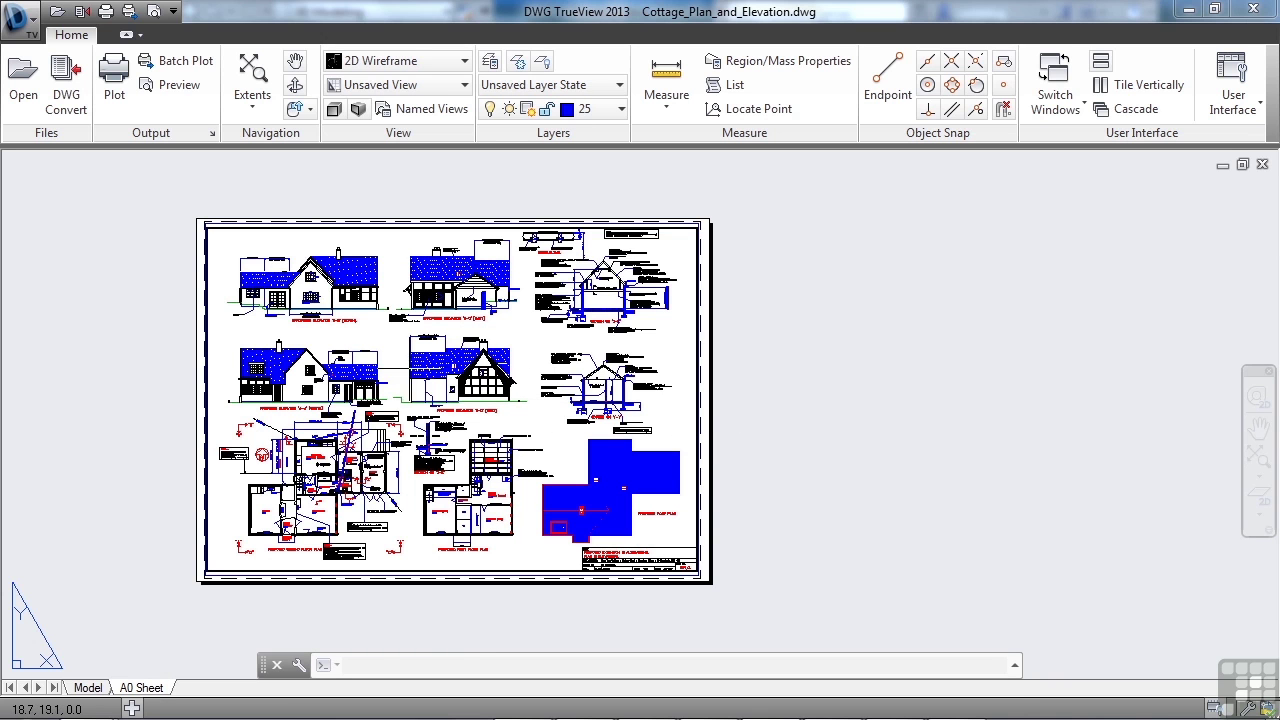
middle_drag(409, 369, 643, 351)
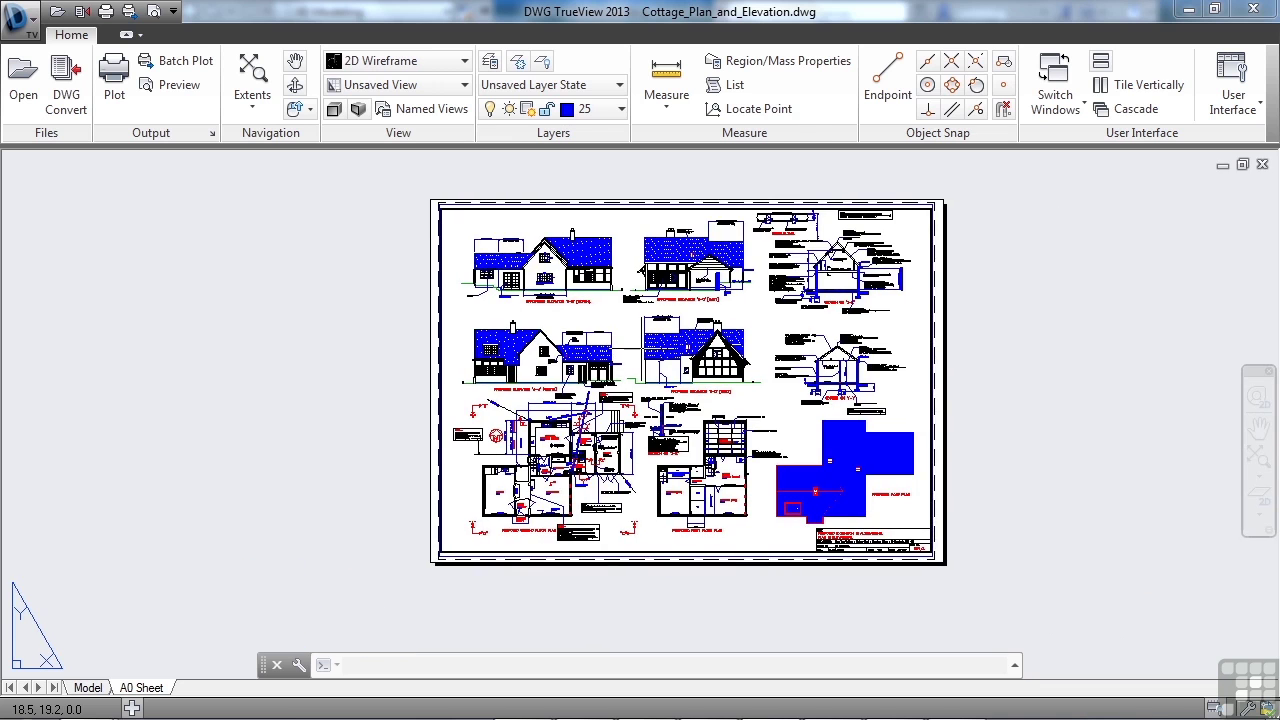
scroll(650, 352, down, 2)
scroll(650, 352, up, 6)
scroll(650, 352, down, 6)
scroll(650, 352, up, 2)
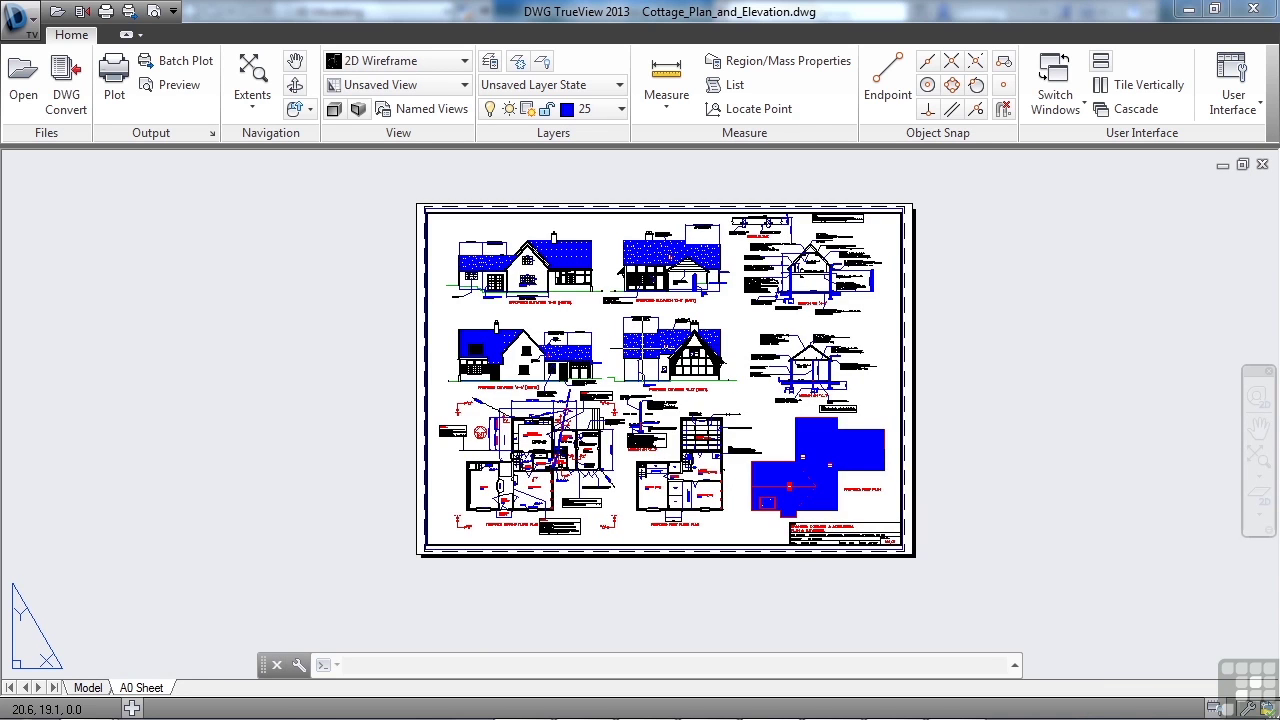
middle_click(640, 261)
middle_click(640, 261)
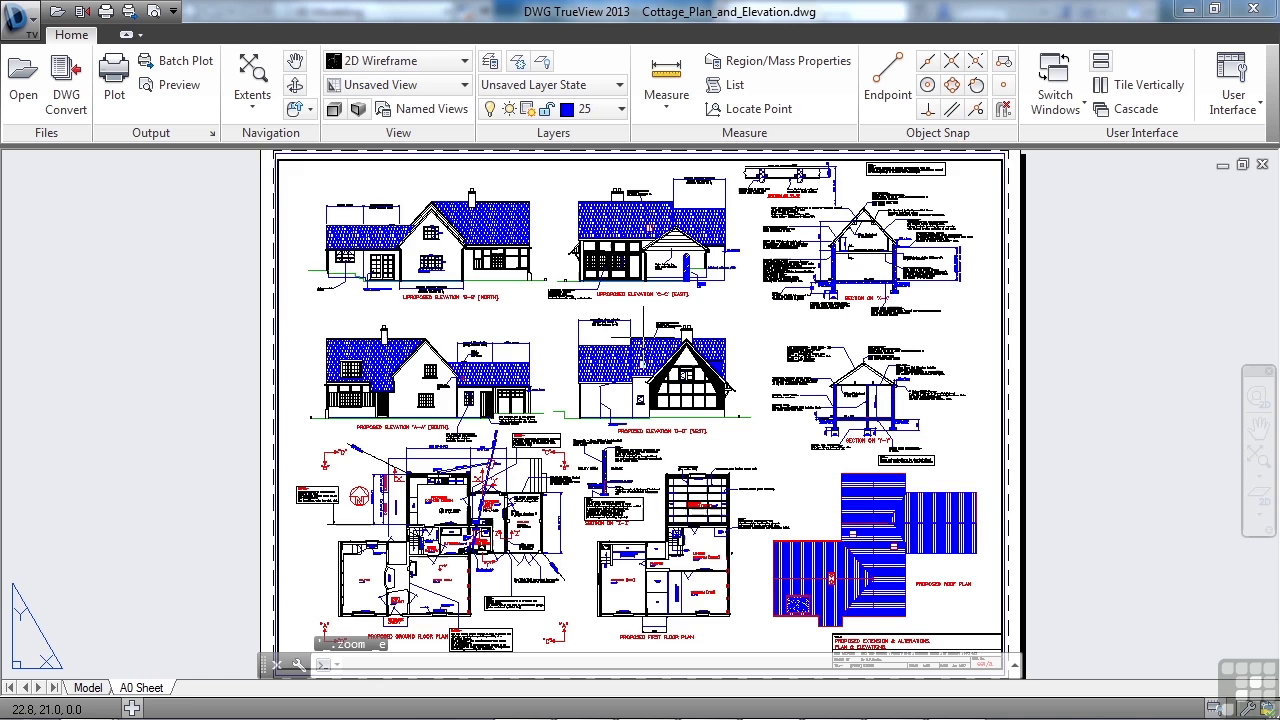
scroll(644, 337, down, 2)
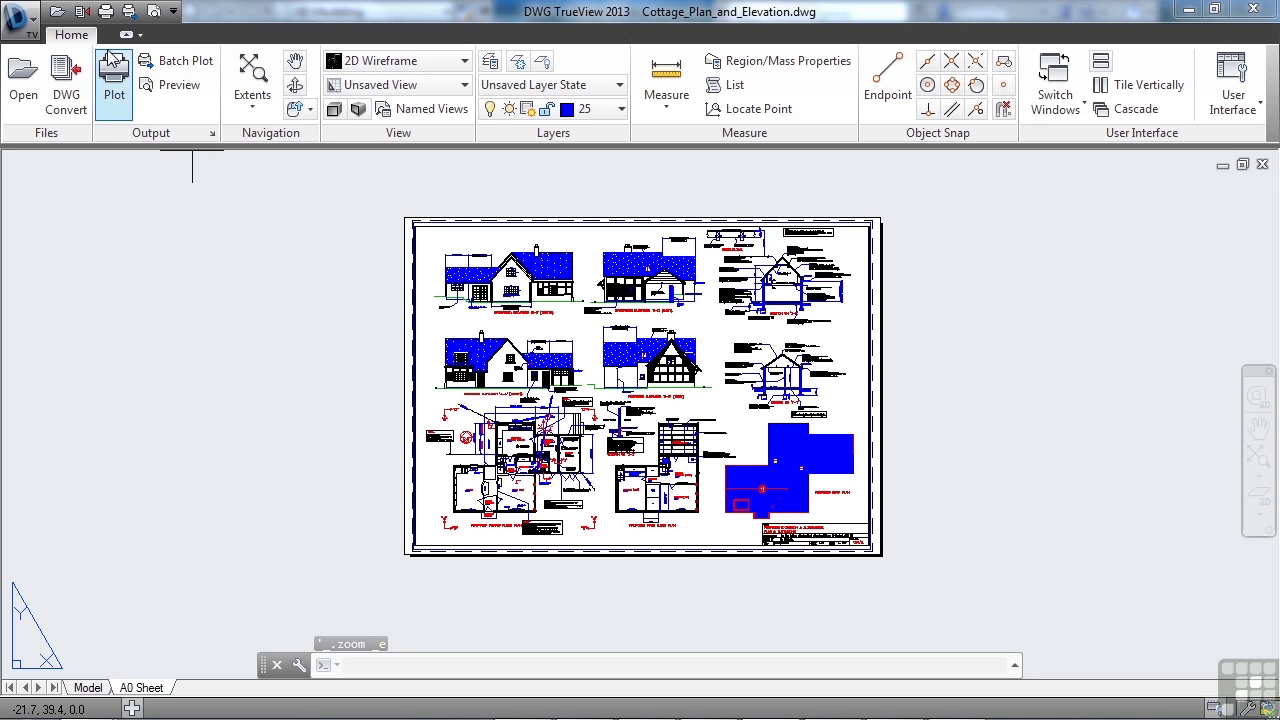
right_click(156, 37)
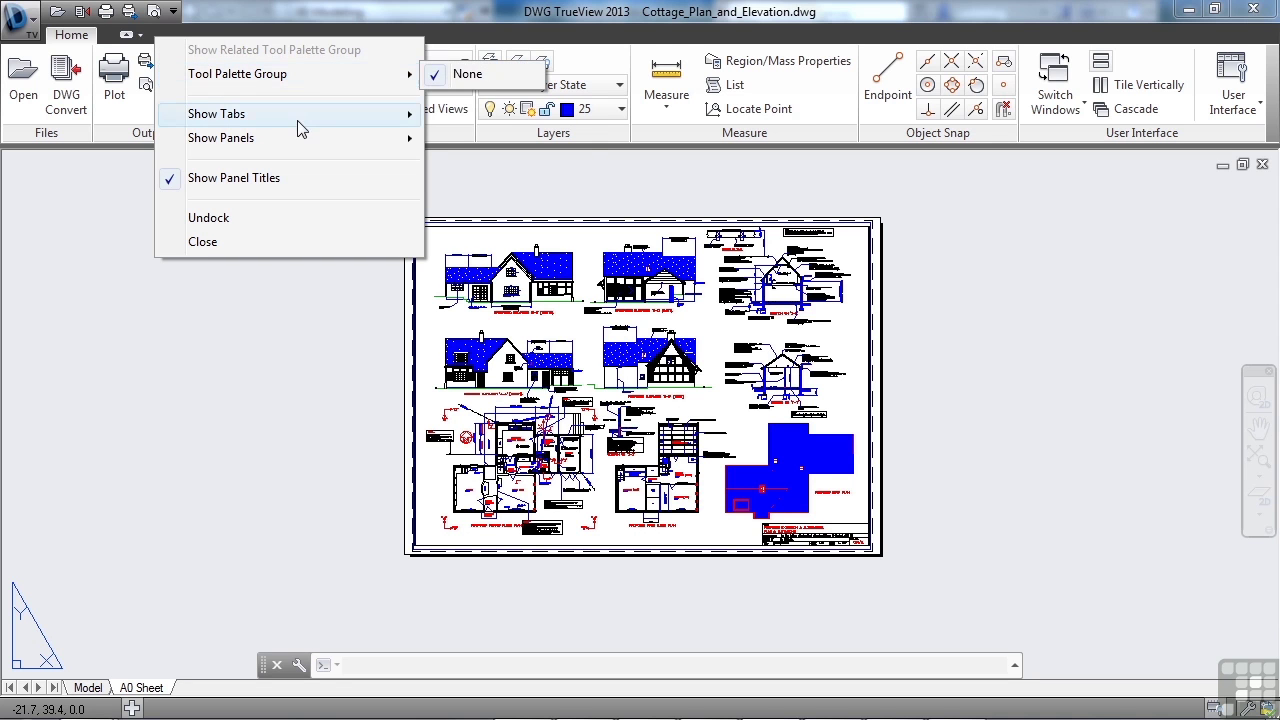
mouse_move(221, 138)
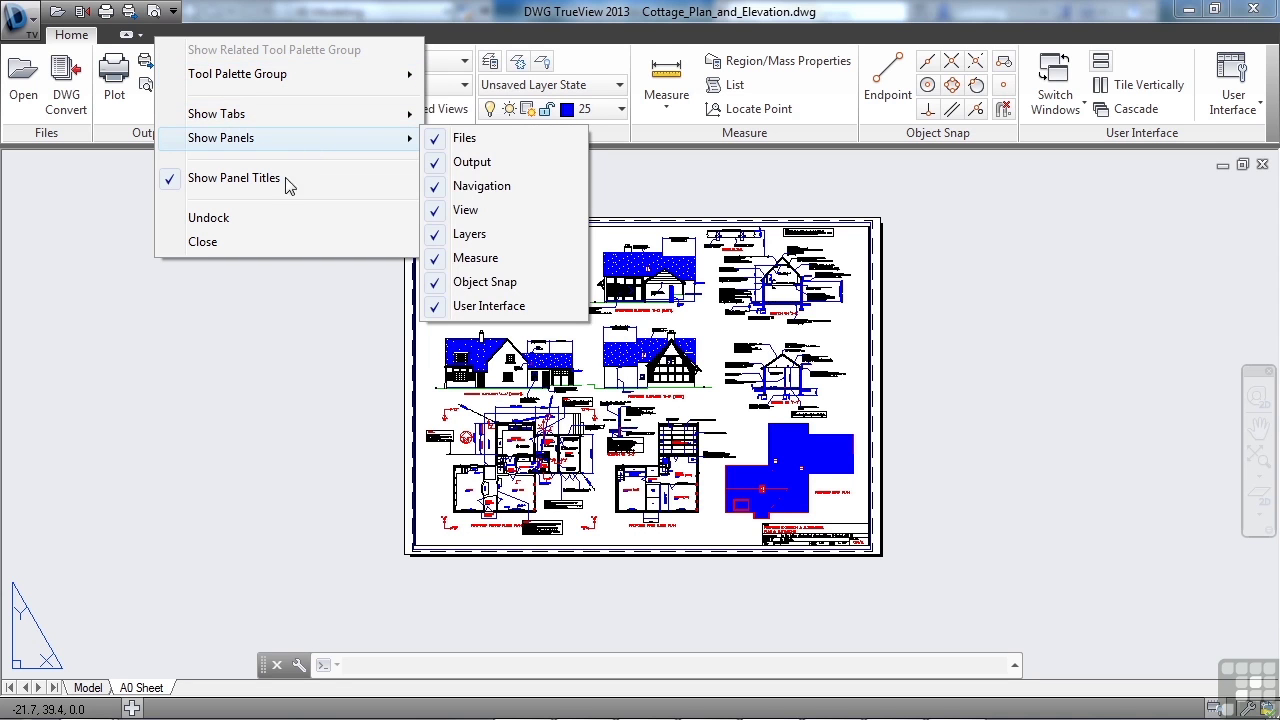
key(Escape)
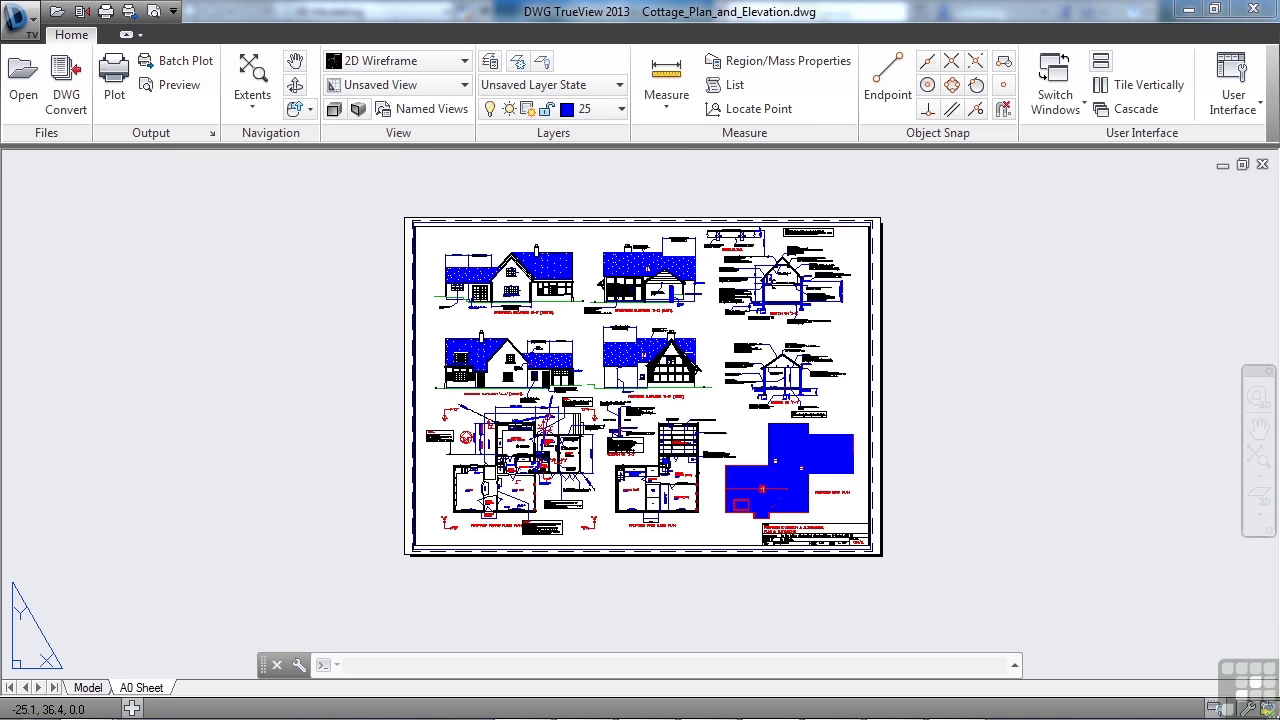
click(78, 100)
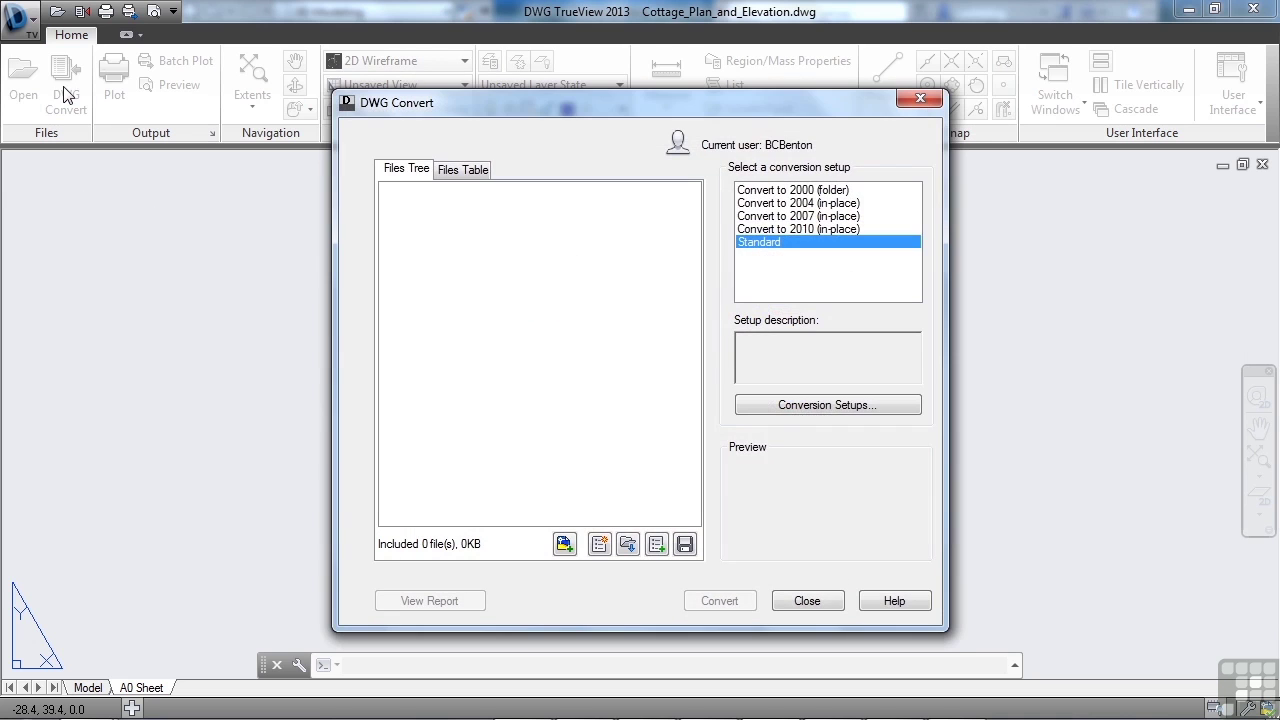
click(838, 192)
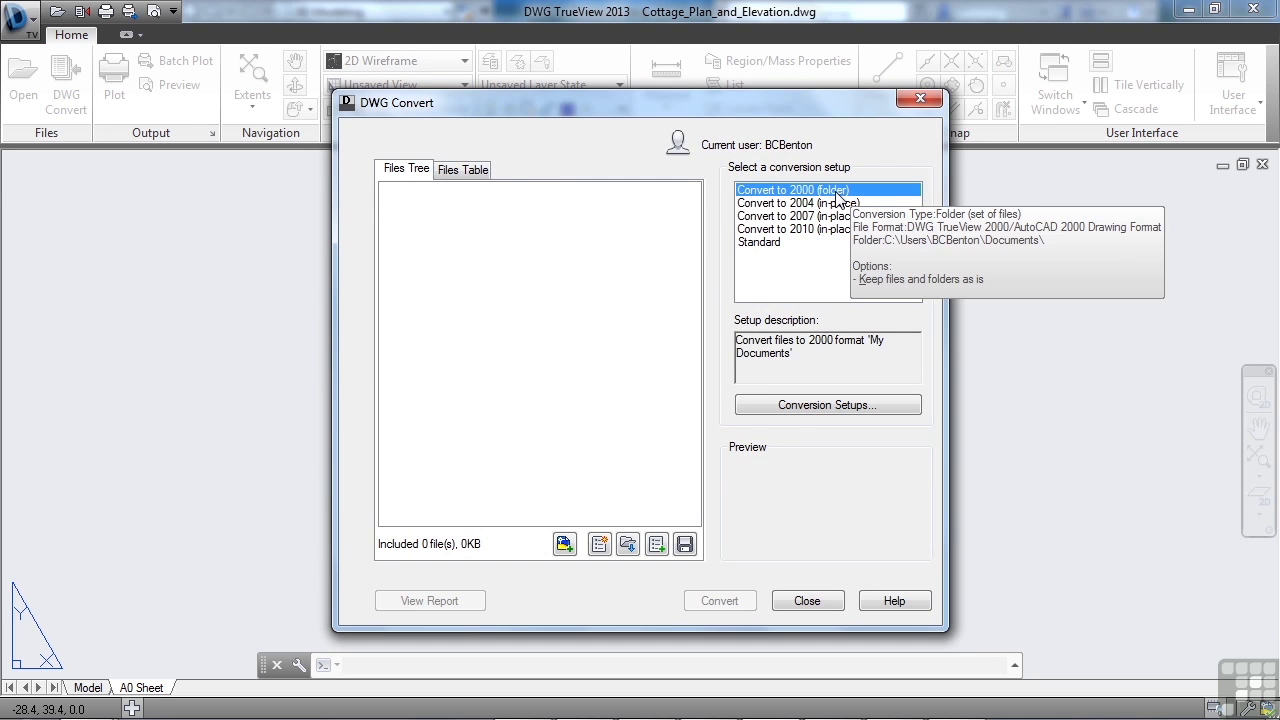
click(826, 218)
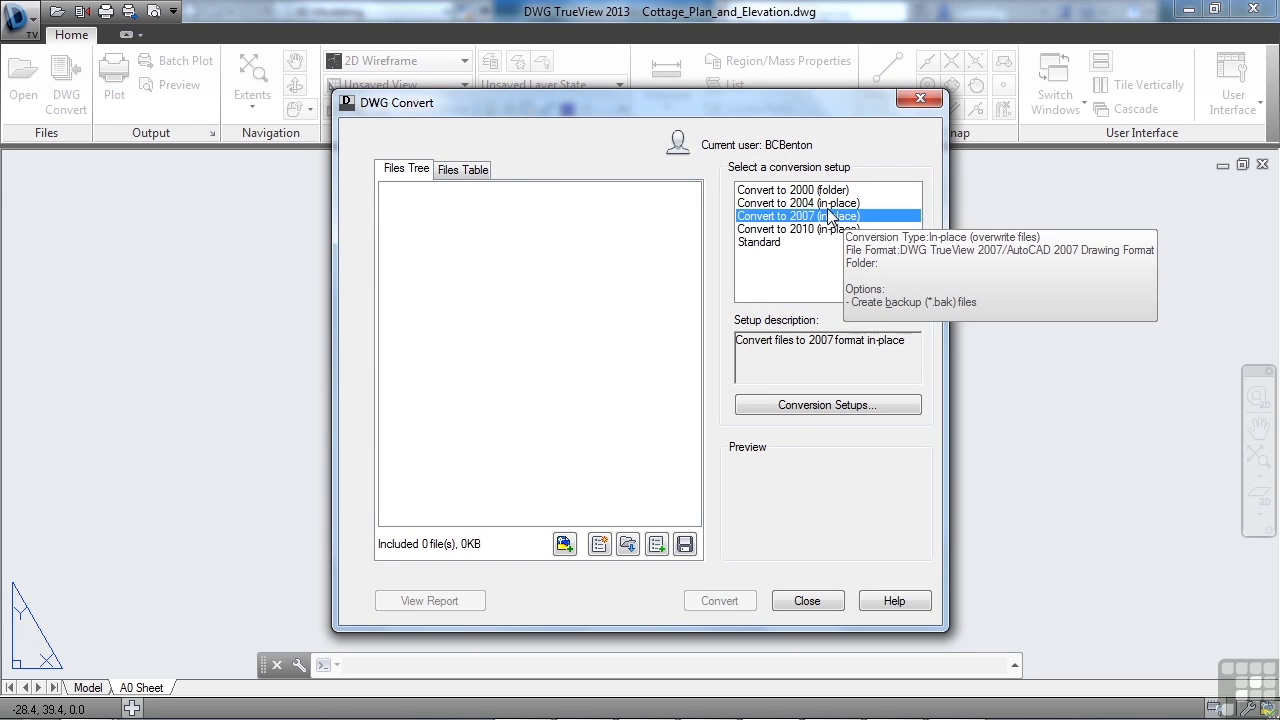
click(828, 217)
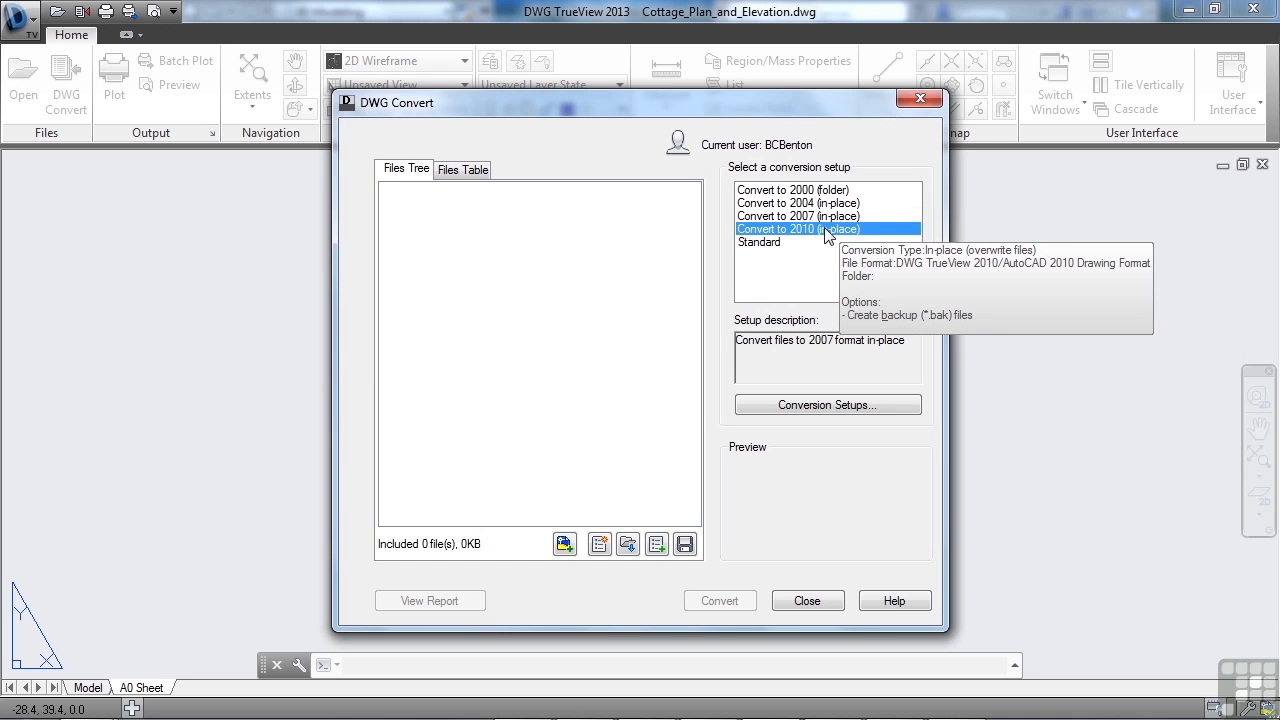
click(832, 405)
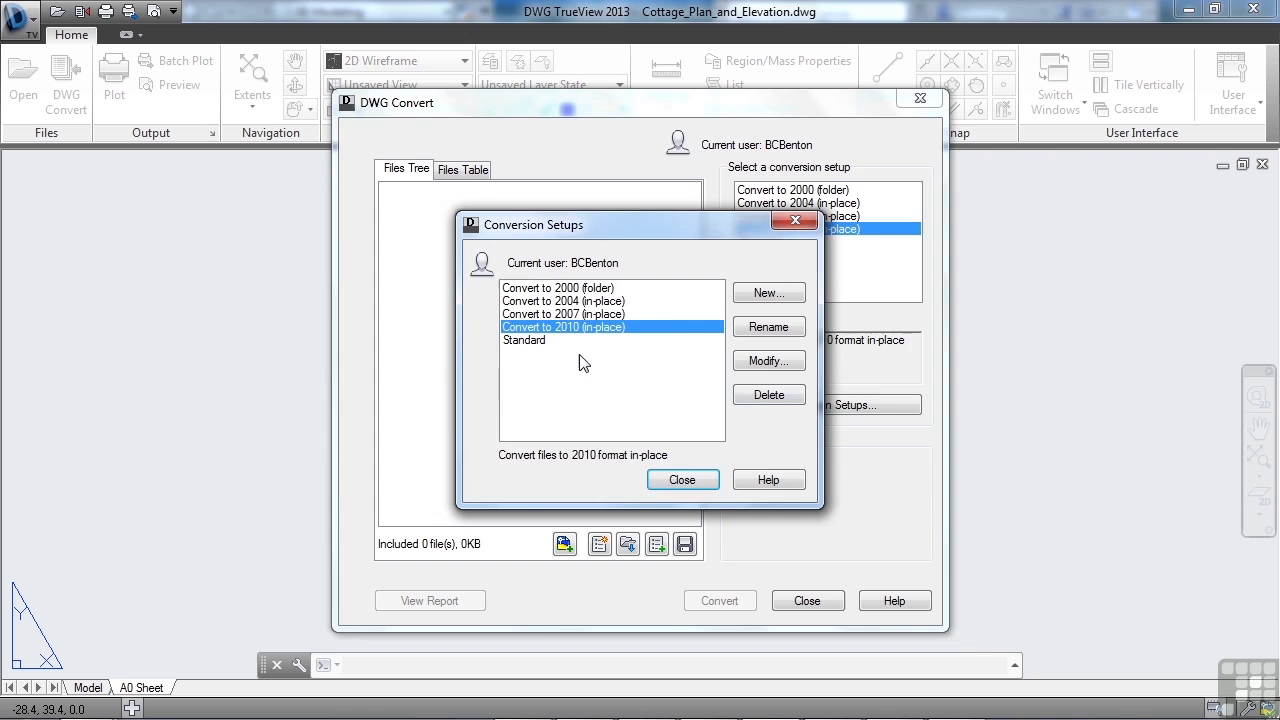
click(768, 363)
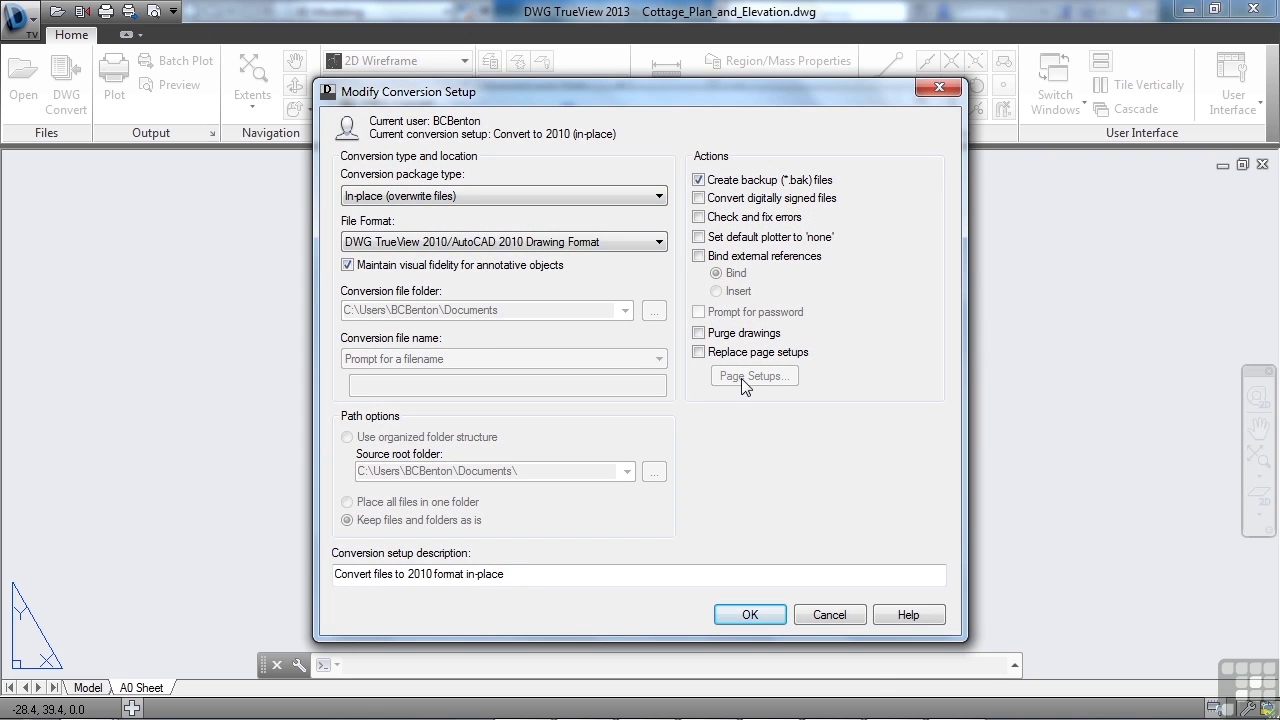
click(843, 615)
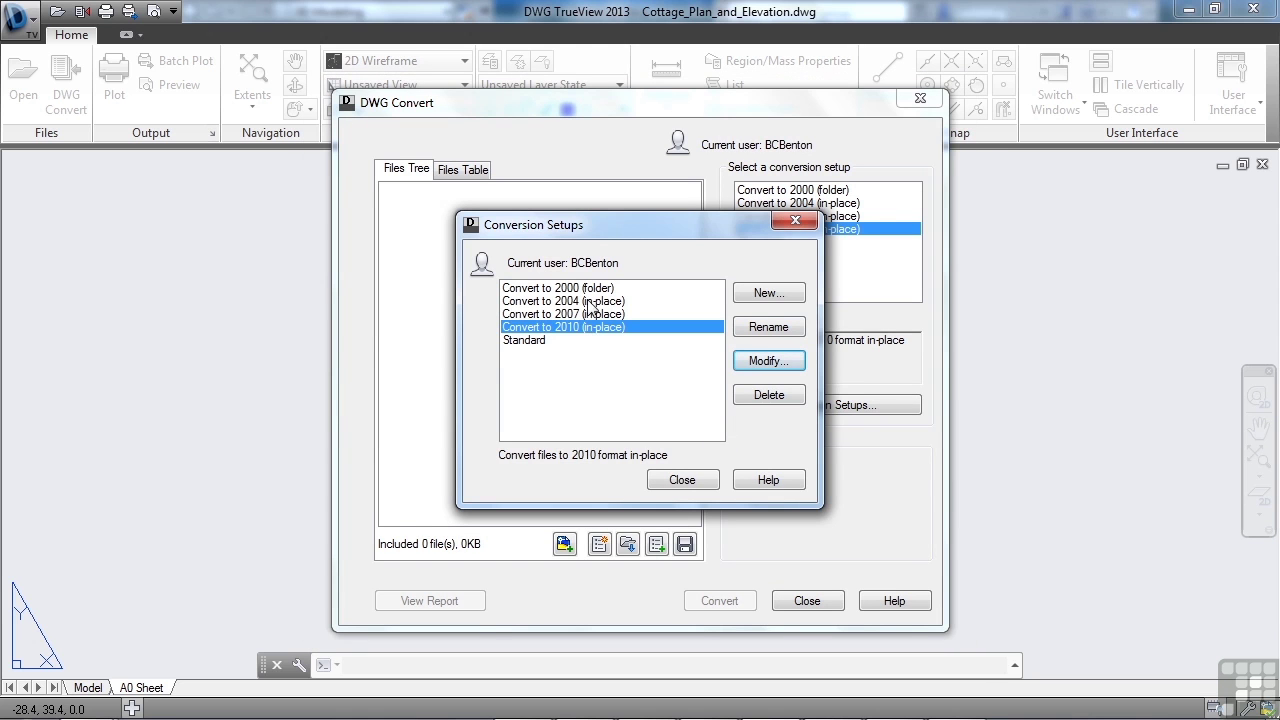
click(697, 482)
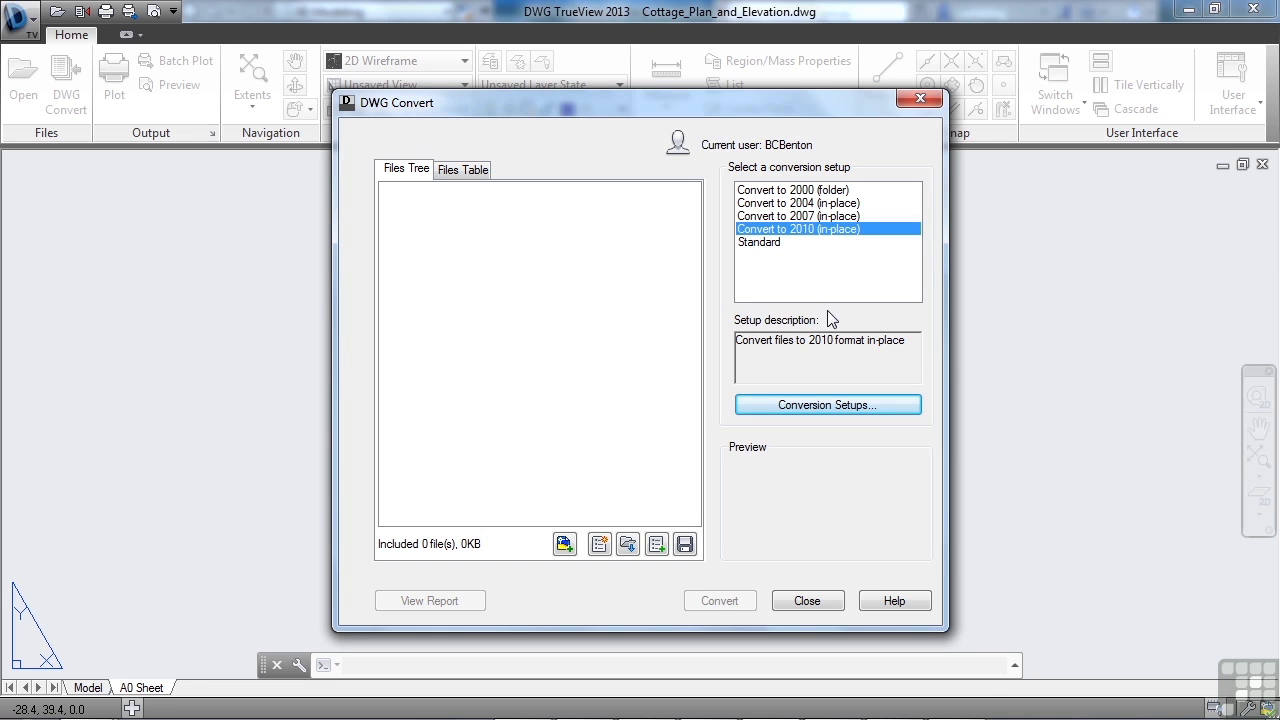
click(468, 171)
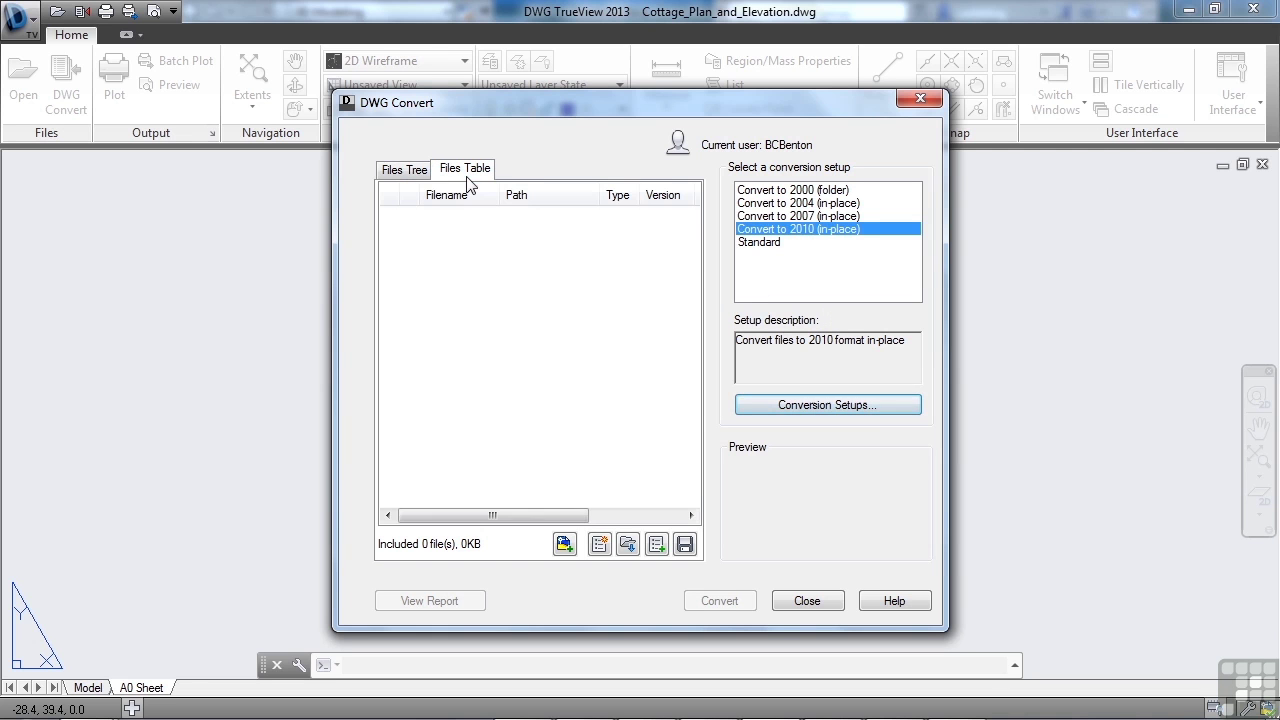
click(410, 172)
click(815, 600)
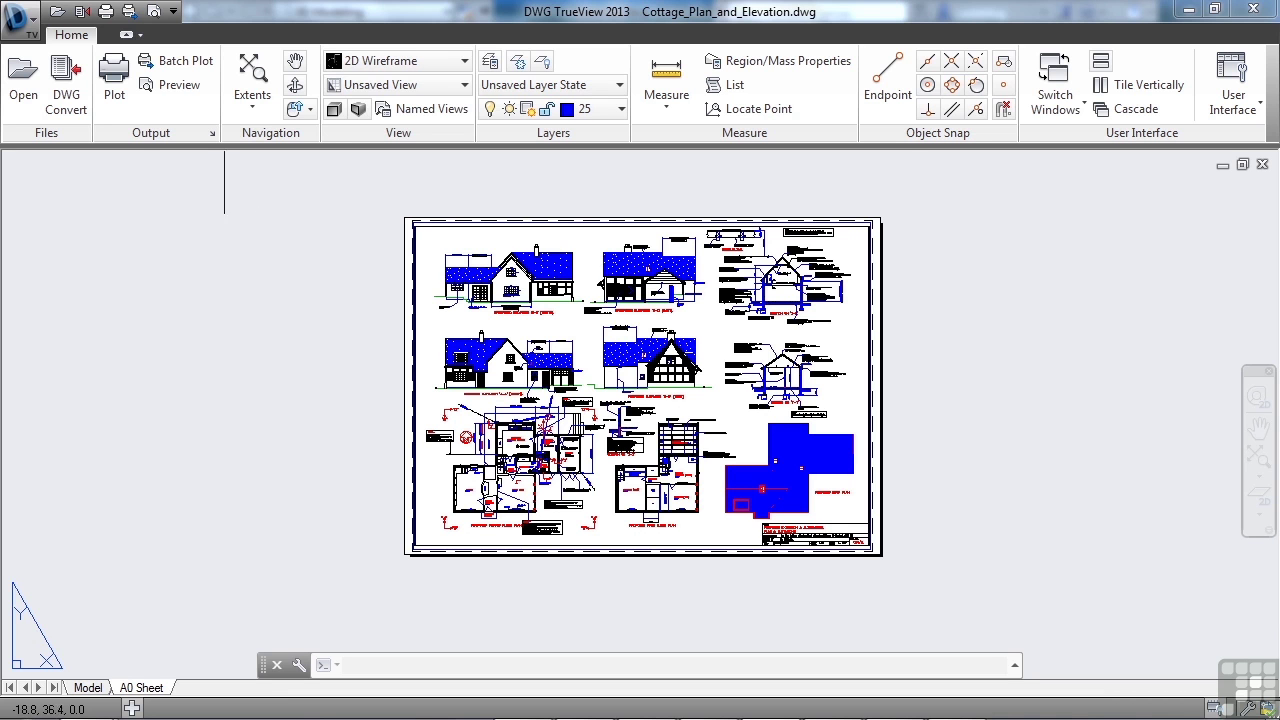
click(120, 88)
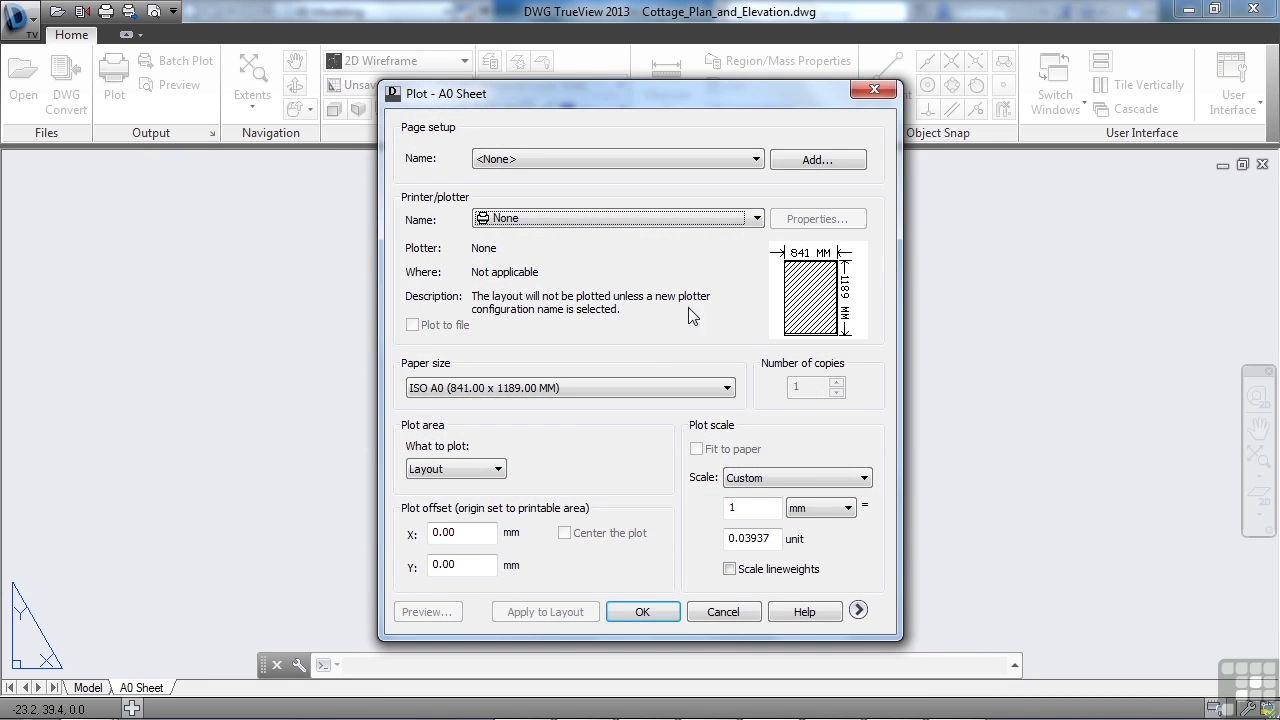
click(858, 610)
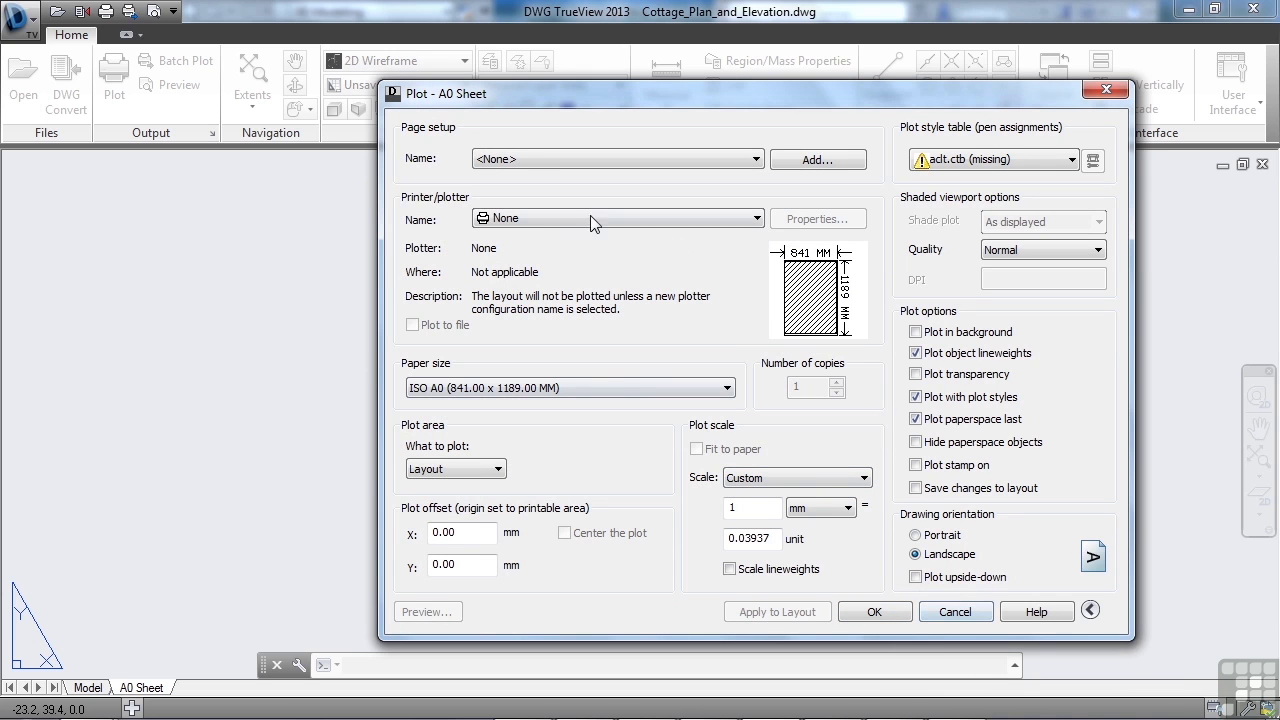
click(955, 611)
click(170, 60)
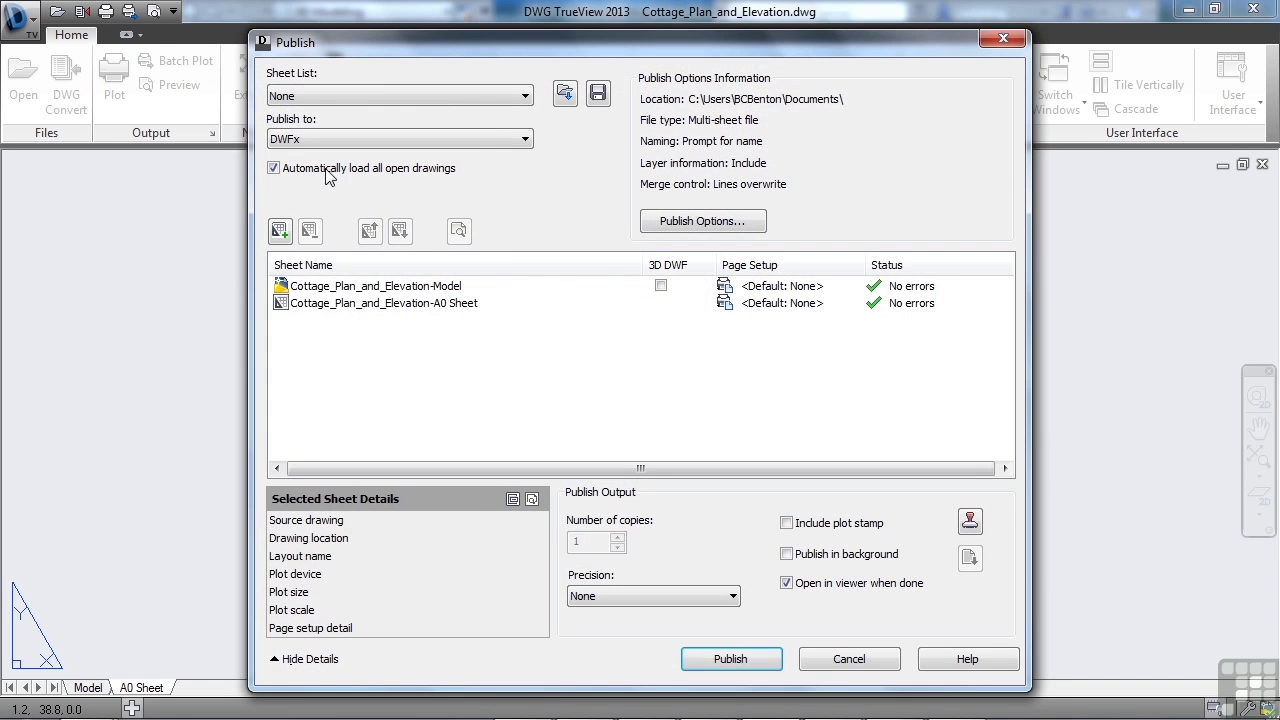
click(840, 662)
click(748, 374)
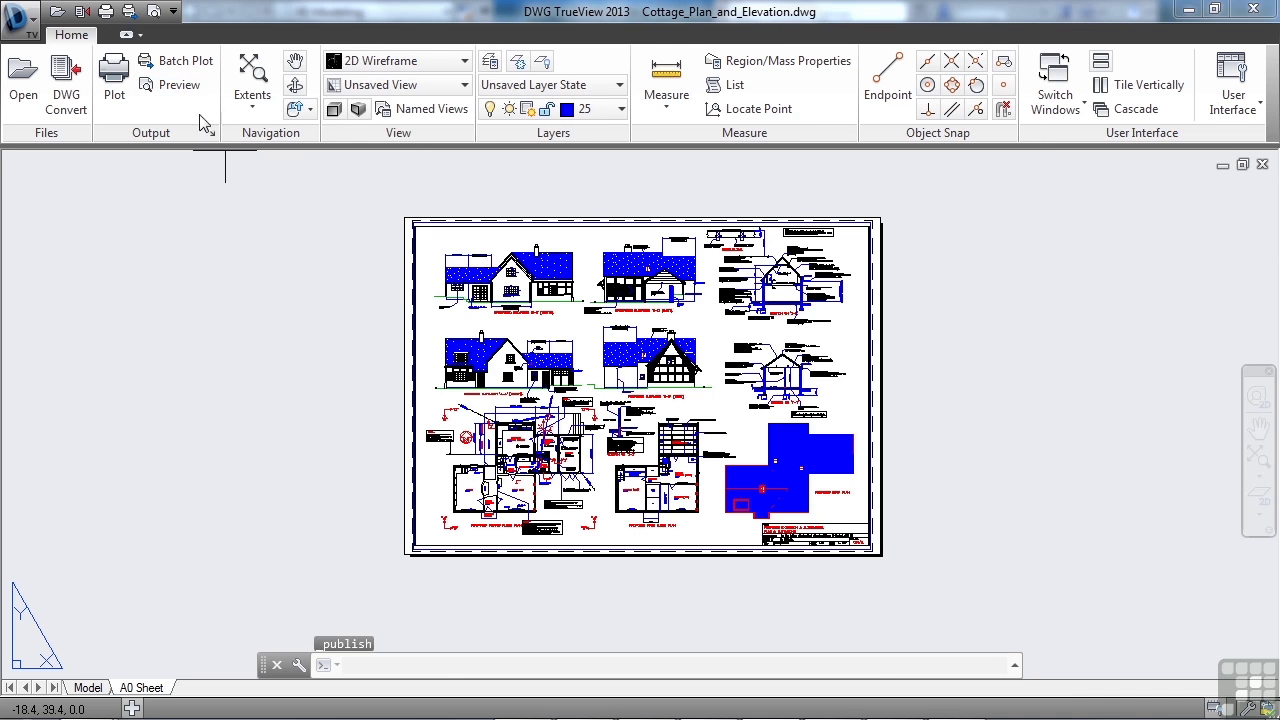
click(213, 133)
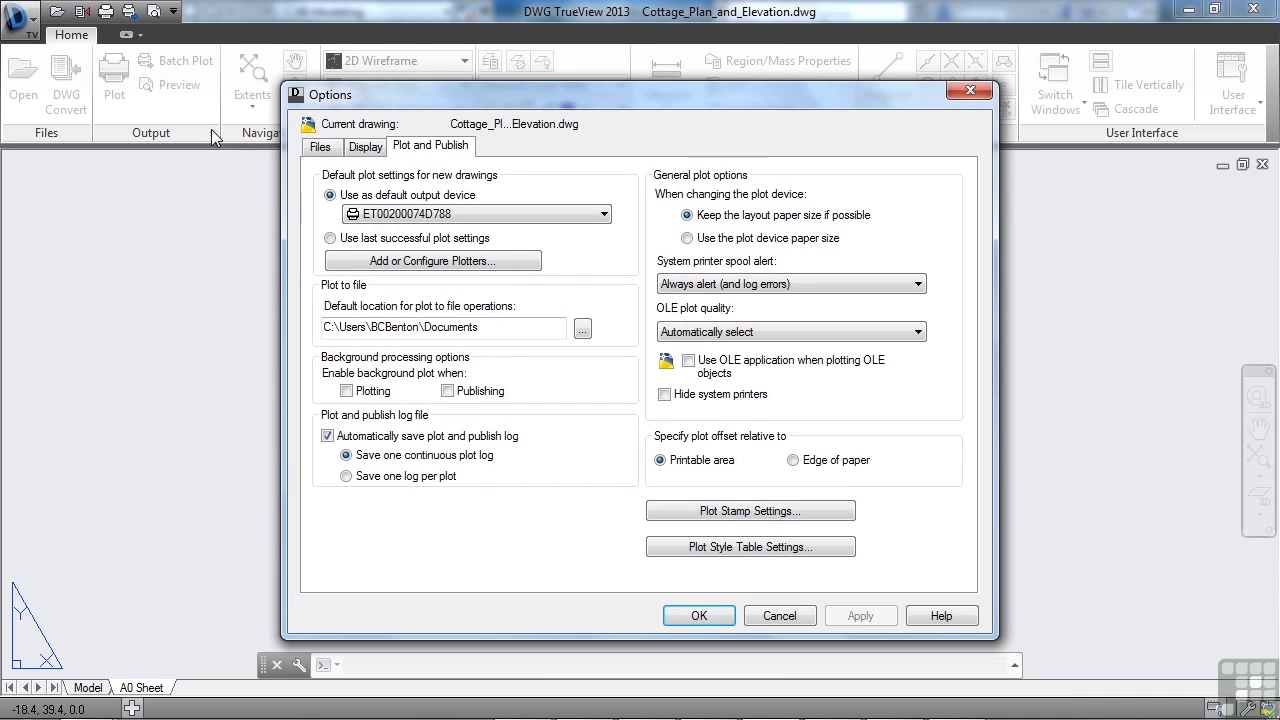
key(Escape)
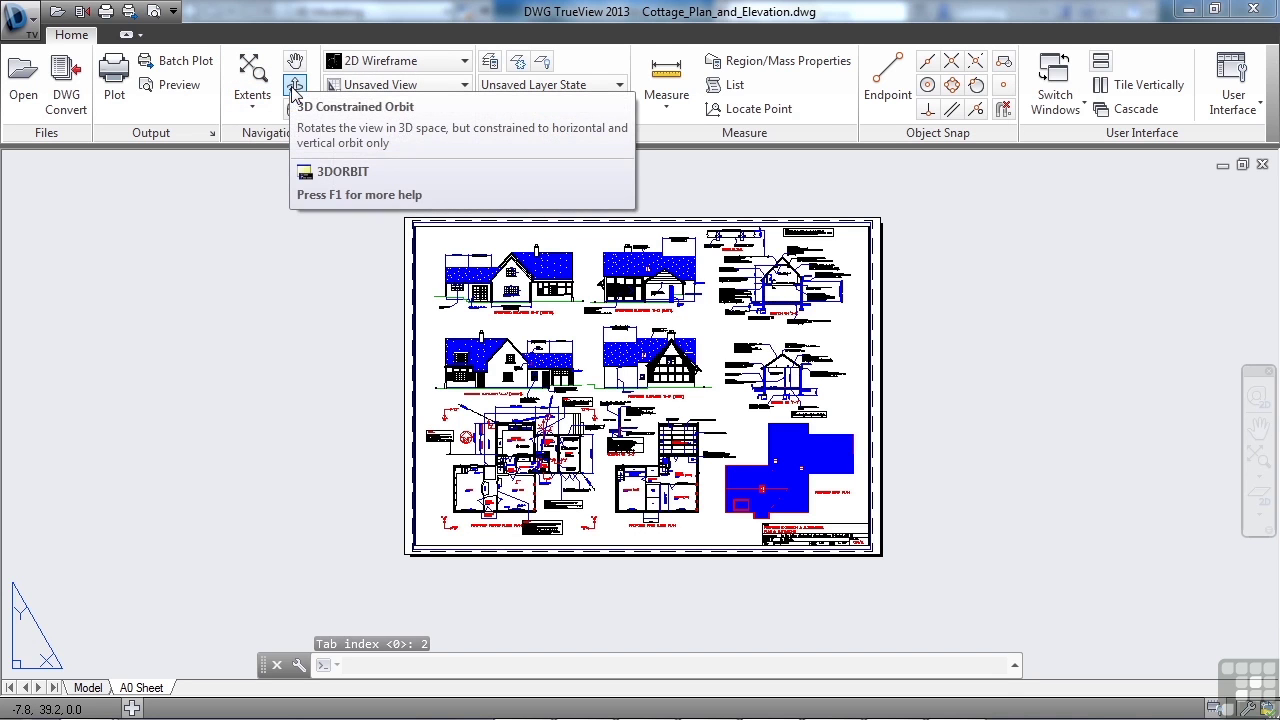
Set the mouse-wheel zoom direction to Backward Zoom In.
click(252, 107)
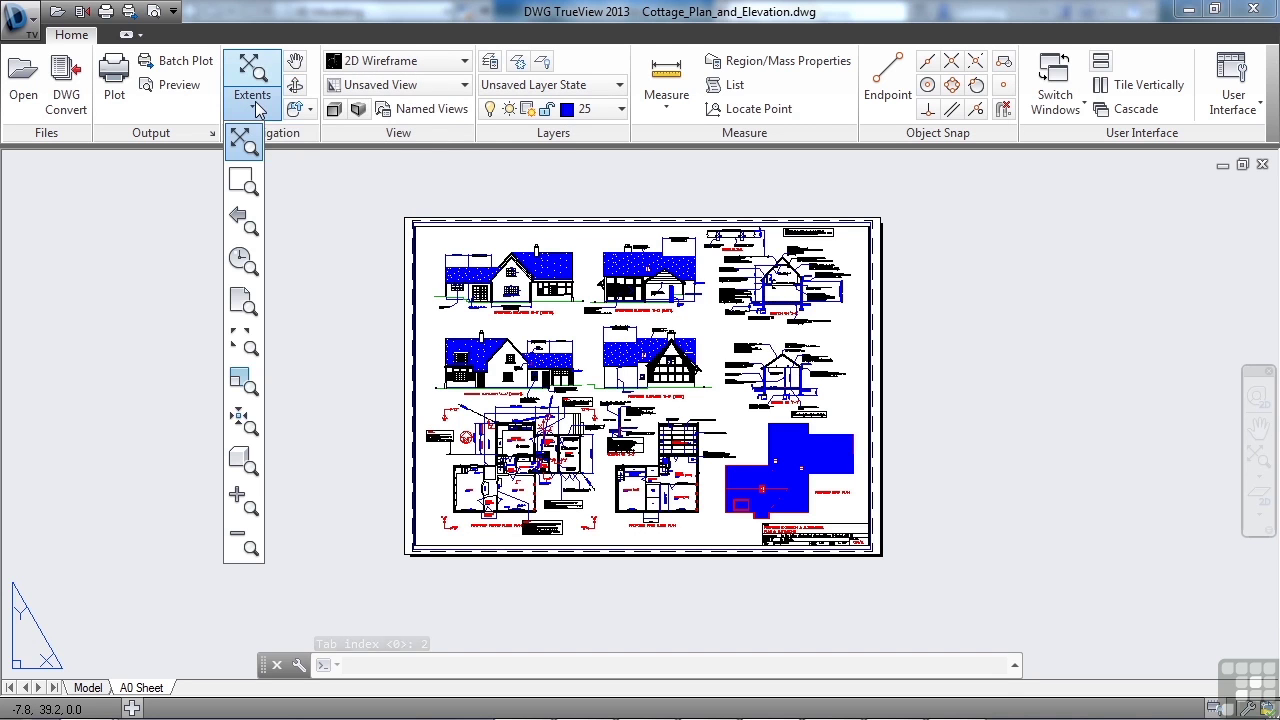
click(310, 108)
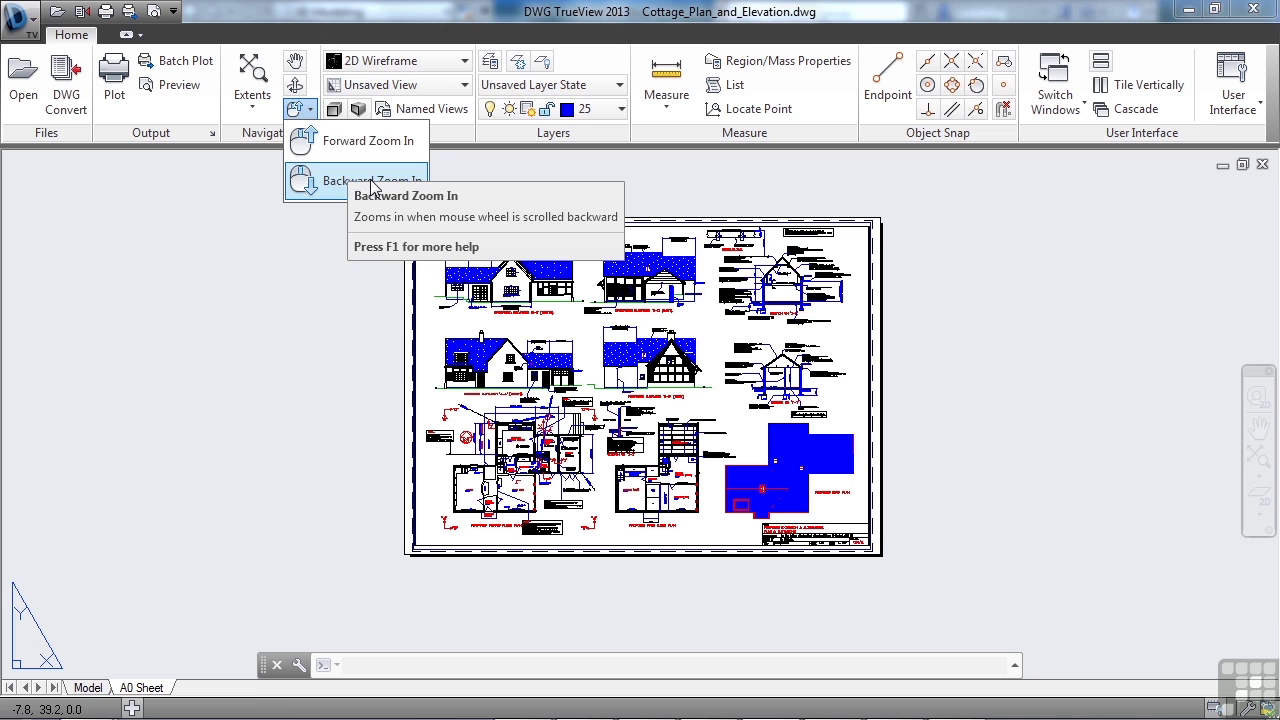
click(372, 183)
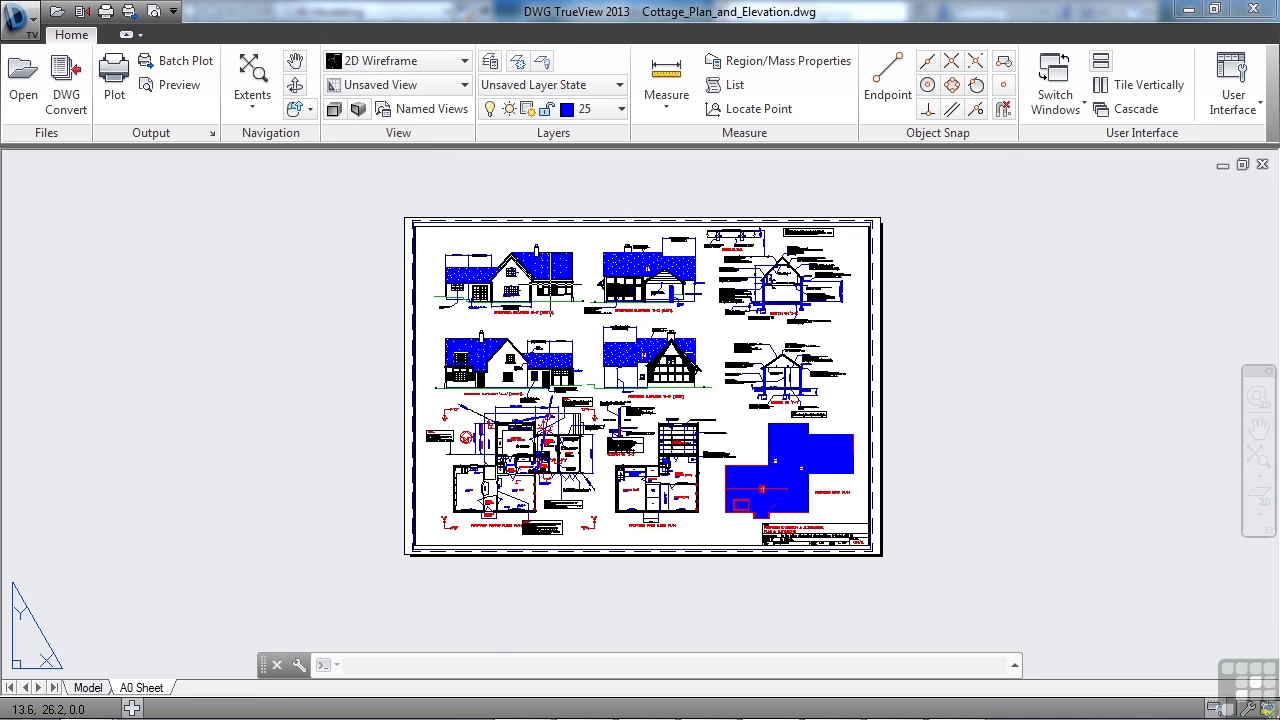
Wheel-zoom in close on the two-storey extension roof, then back out to the sheet.
scroll(595, 331, down, 3)
scroll(605, 332, up, 5)
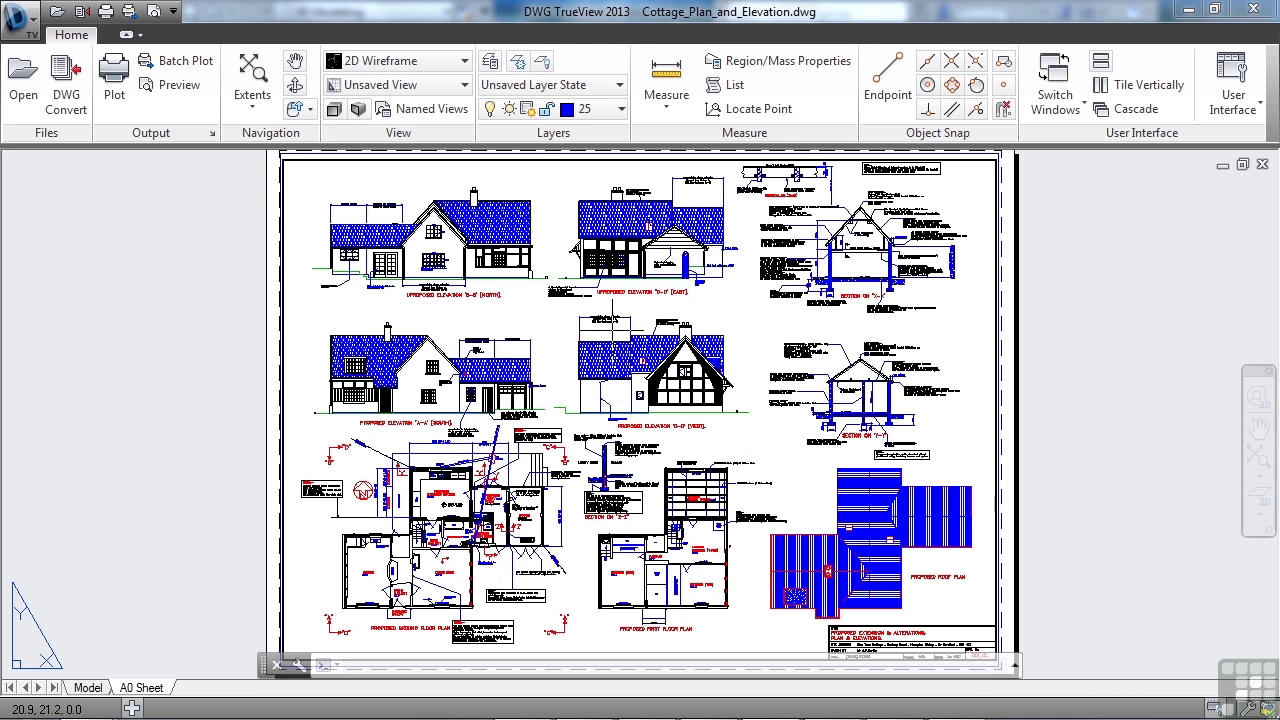
scroll(613, 340, down, 2)
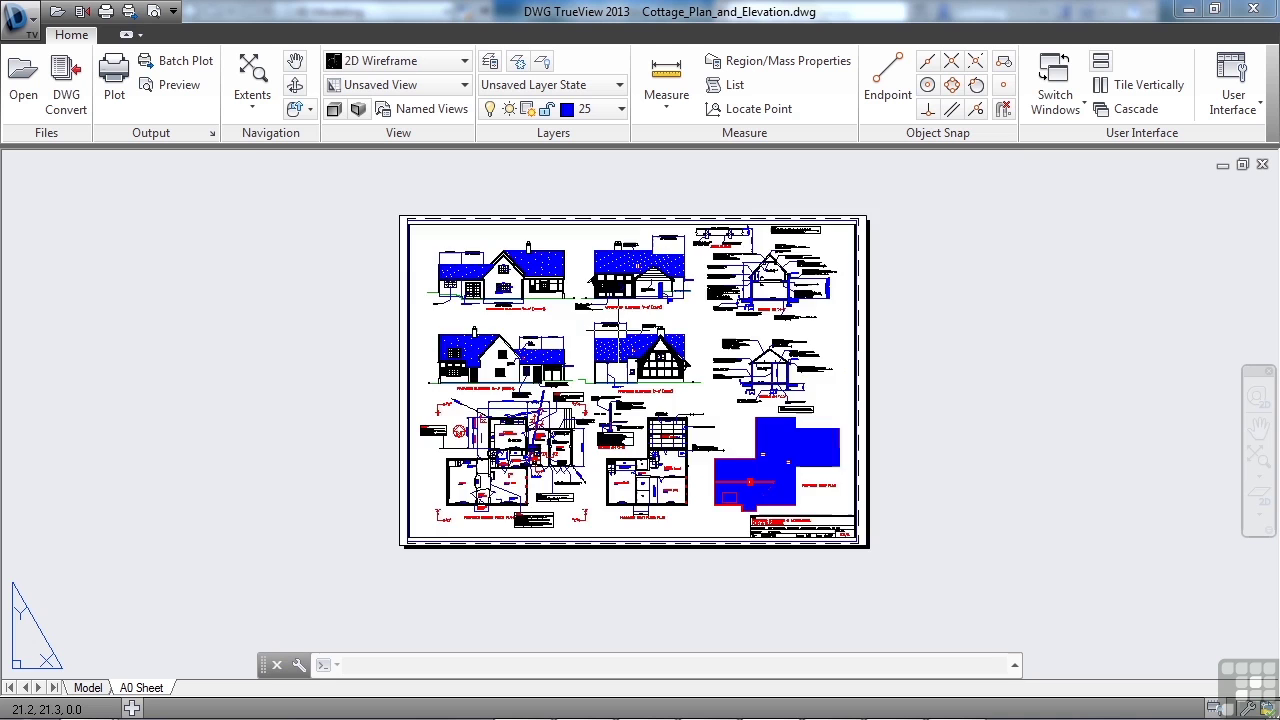
scroll(621, 330, down, 2)
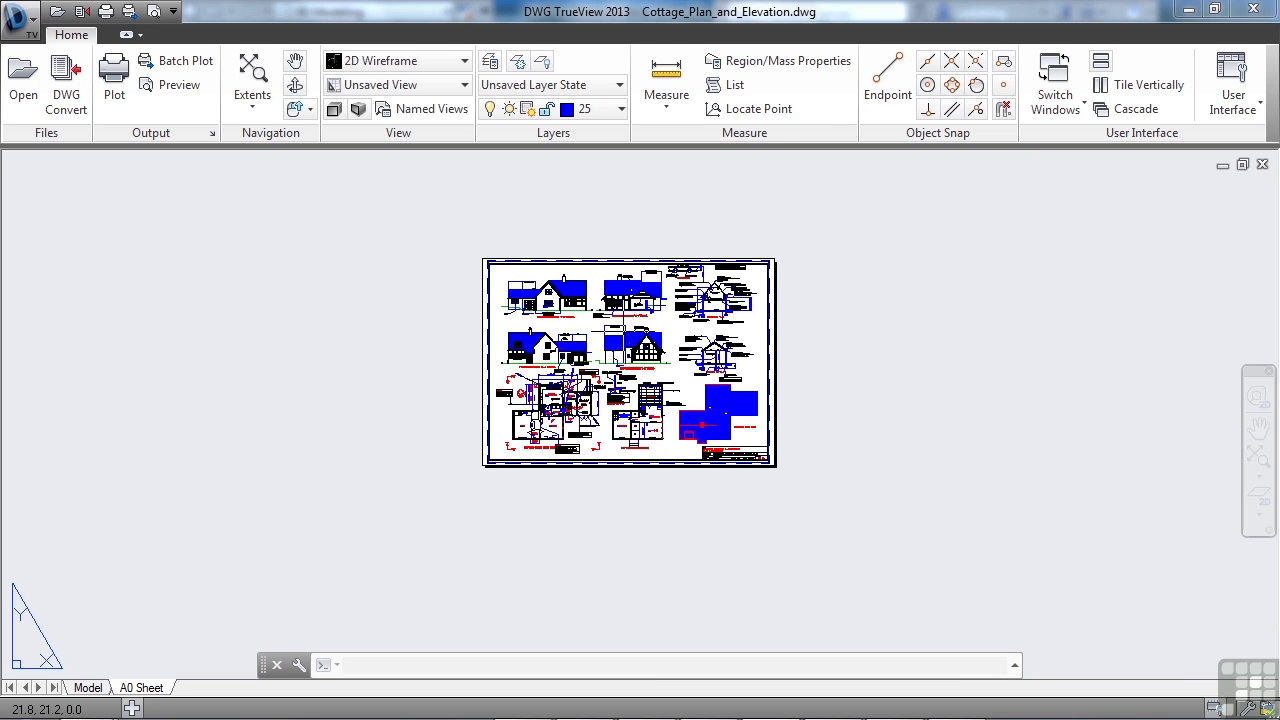
scroll(622, 330, up, 3)
scroll(622, 330, up, 3)
scroll(622, 330, up, 2)
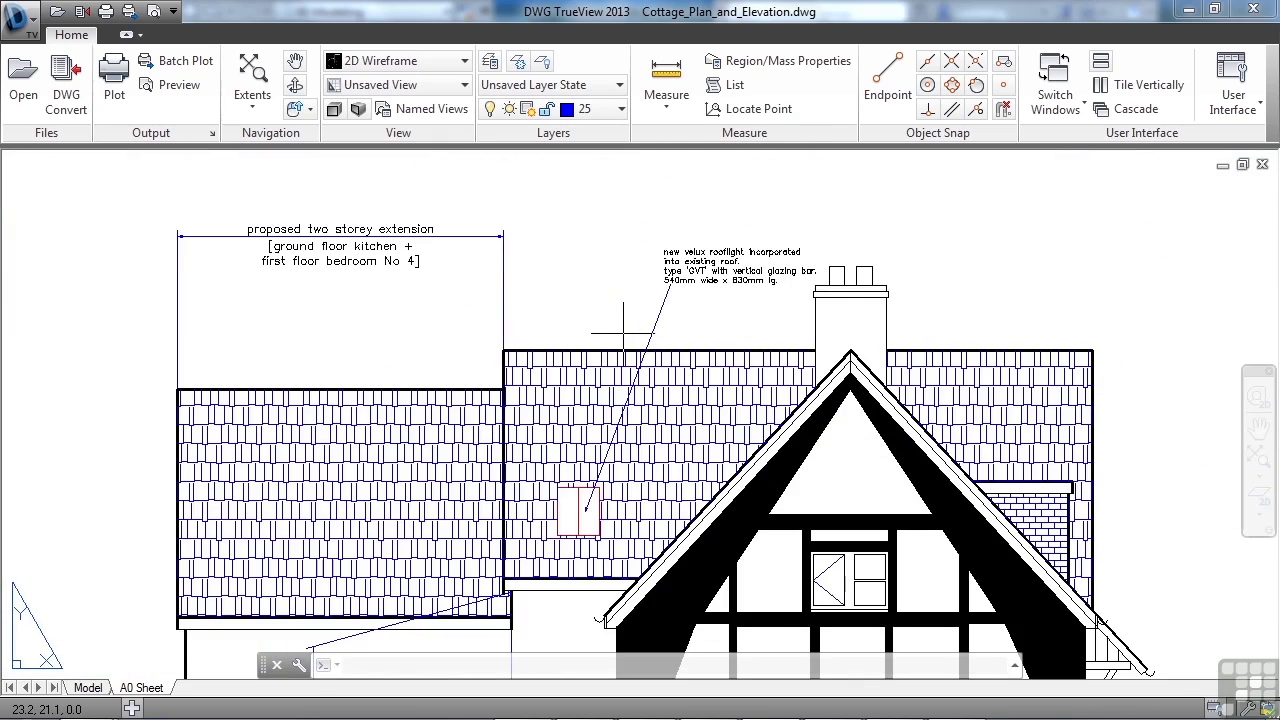
scroll(622, 330, down, 8)
scroll(622, 330, down, 2)
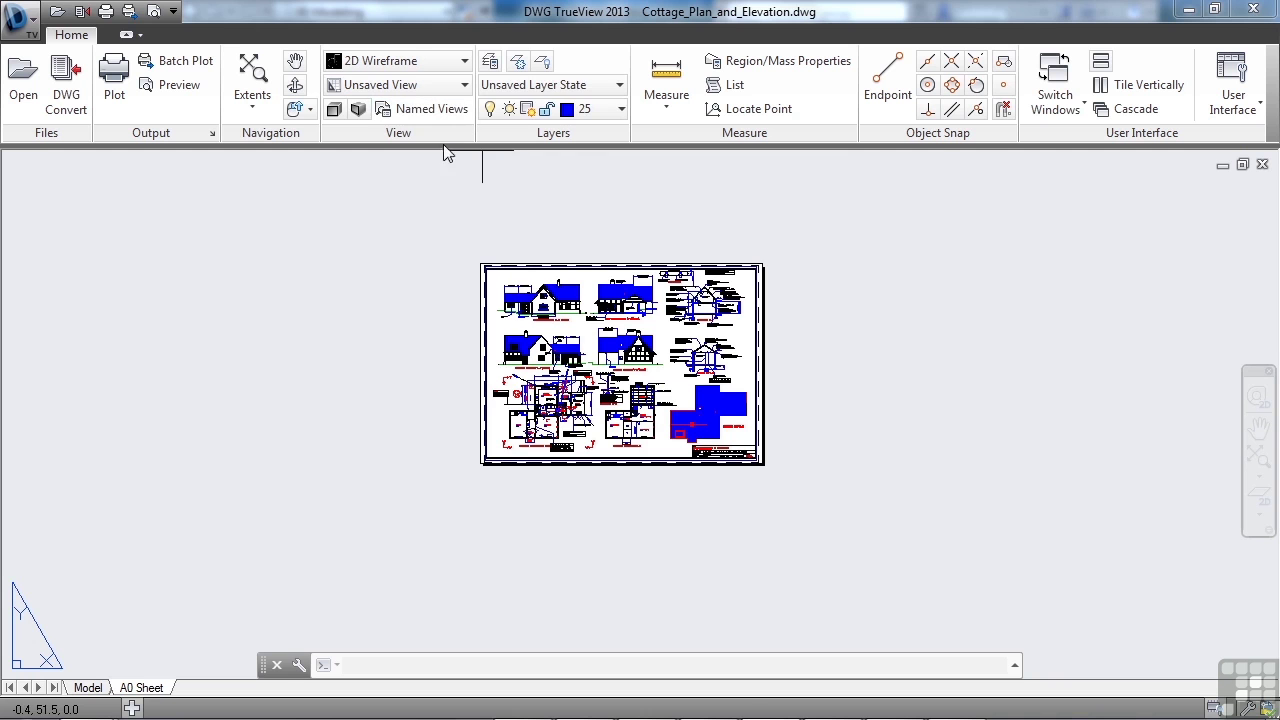
click(621, 108)
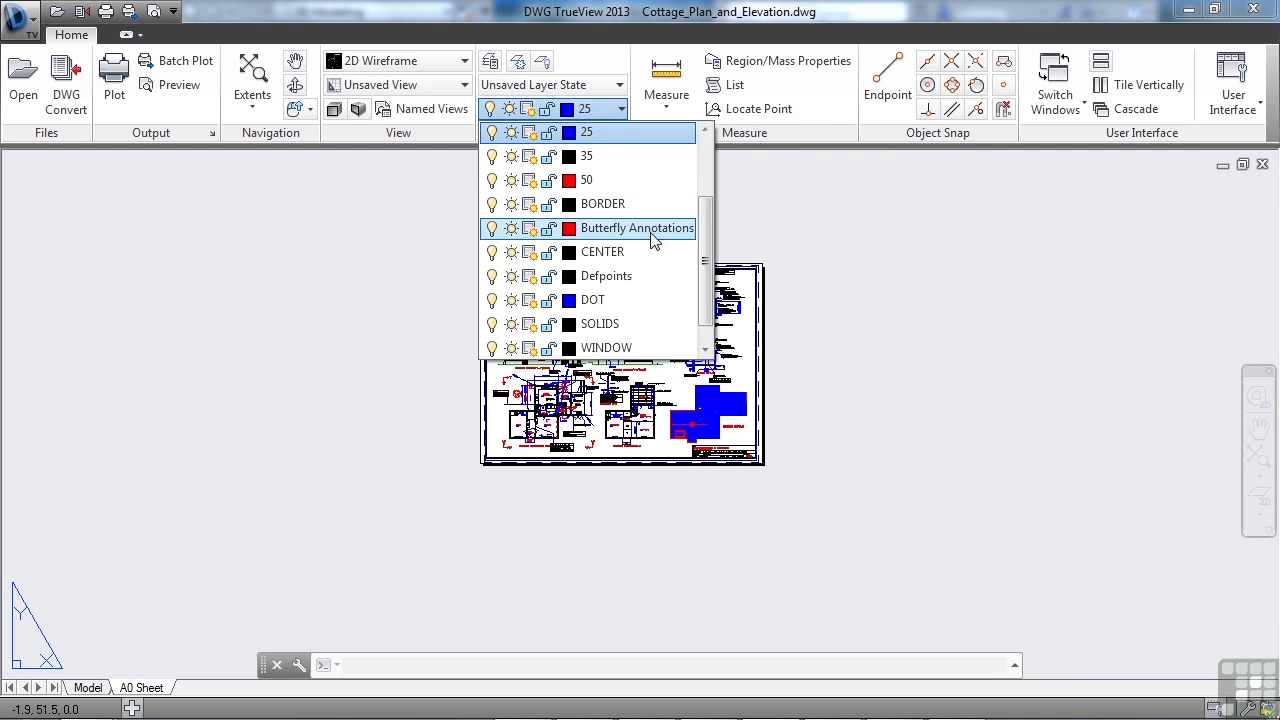
click(707, 133)
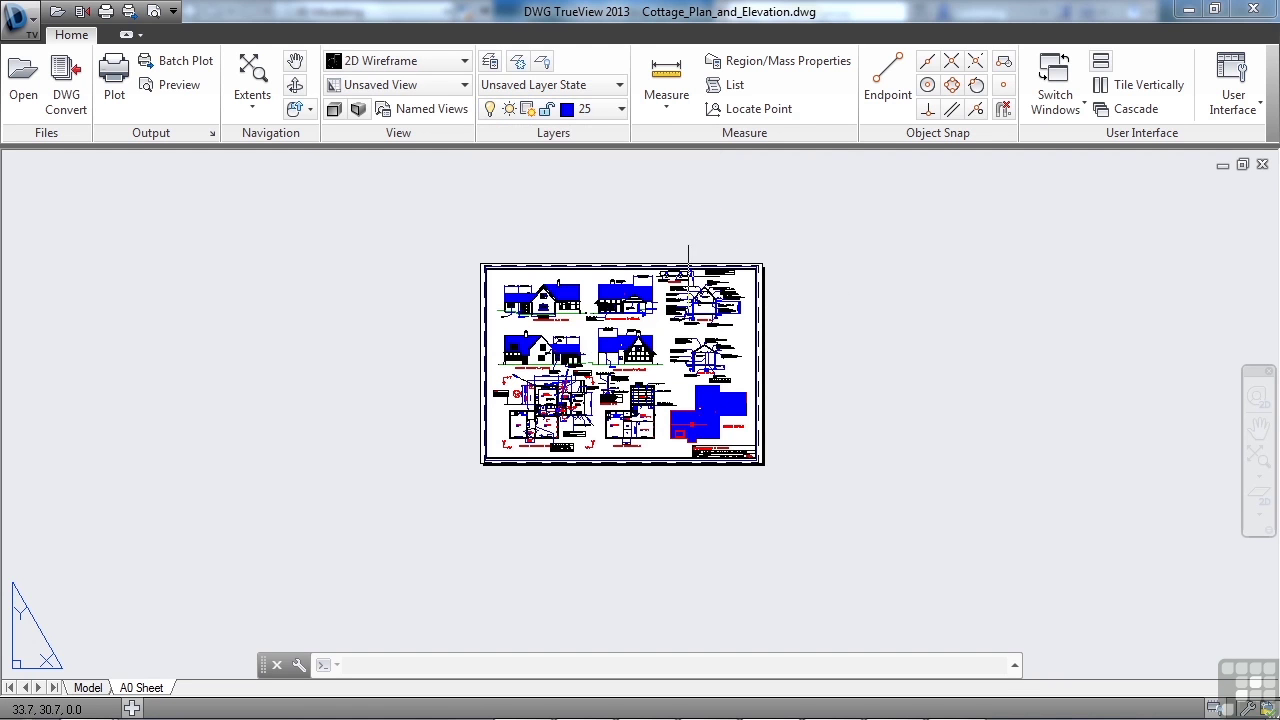
scroll(678, 320, up, 2)
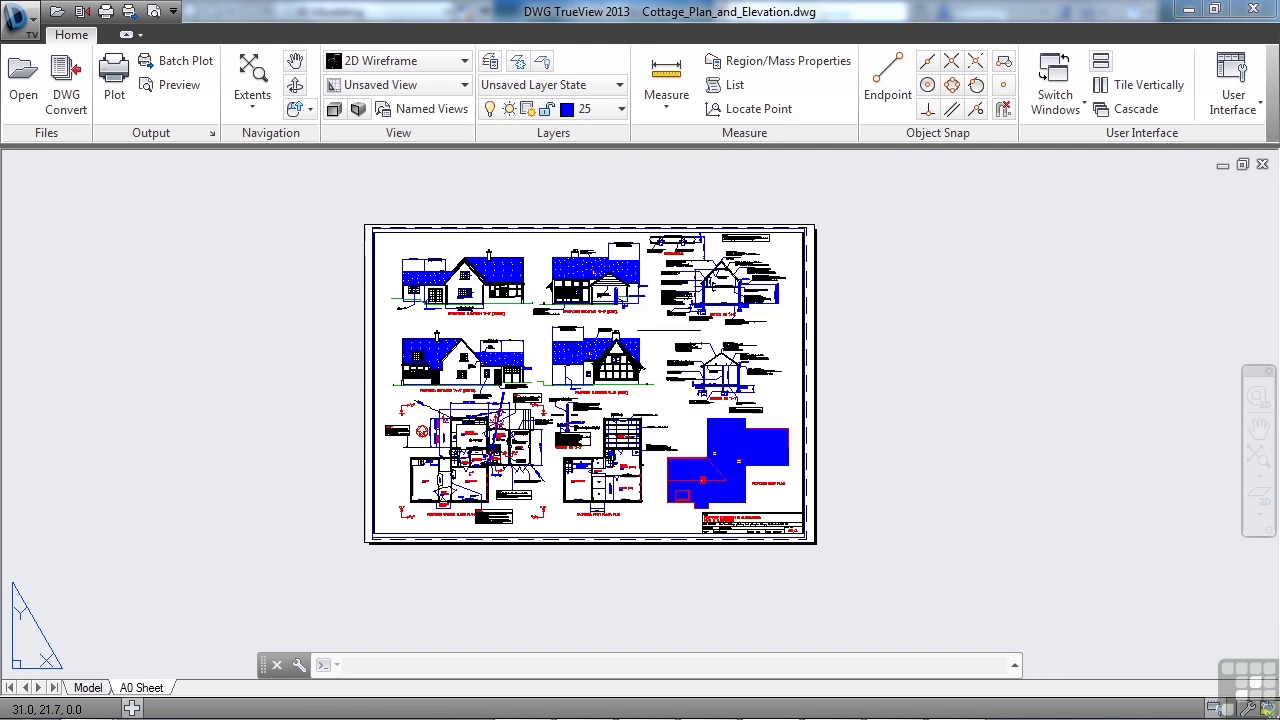
click(498, 60)
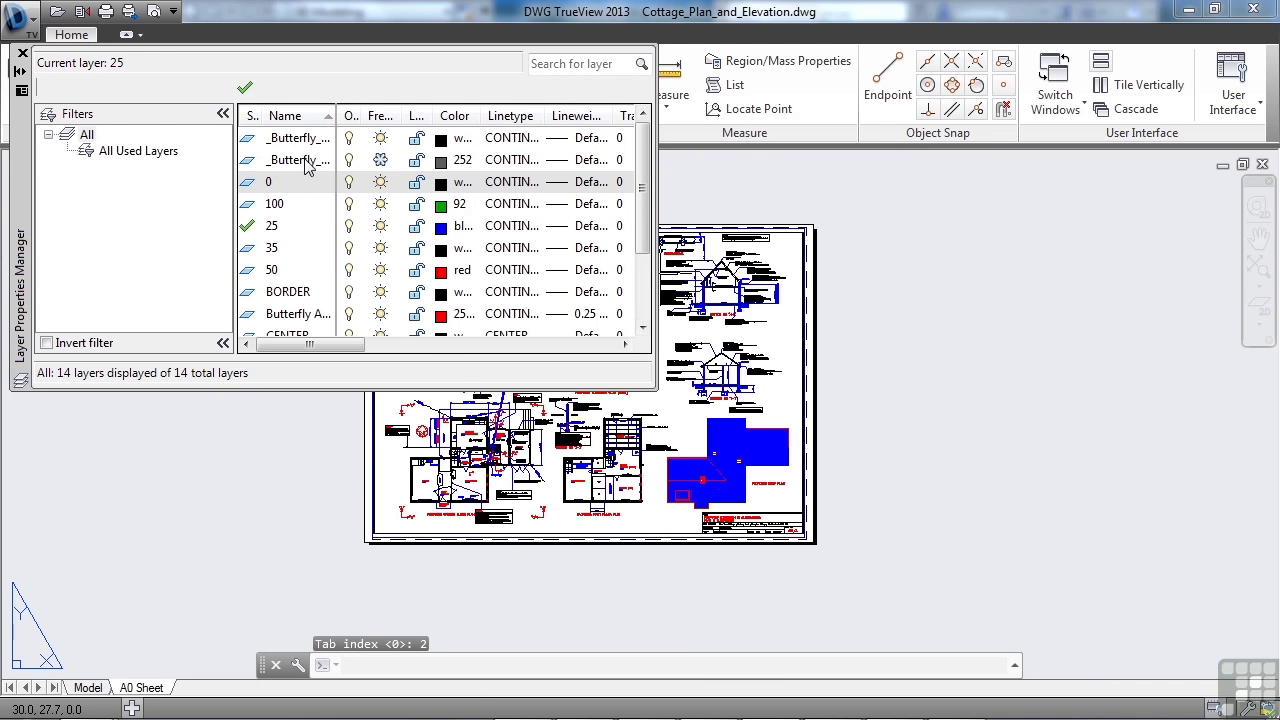
click(22, 52)
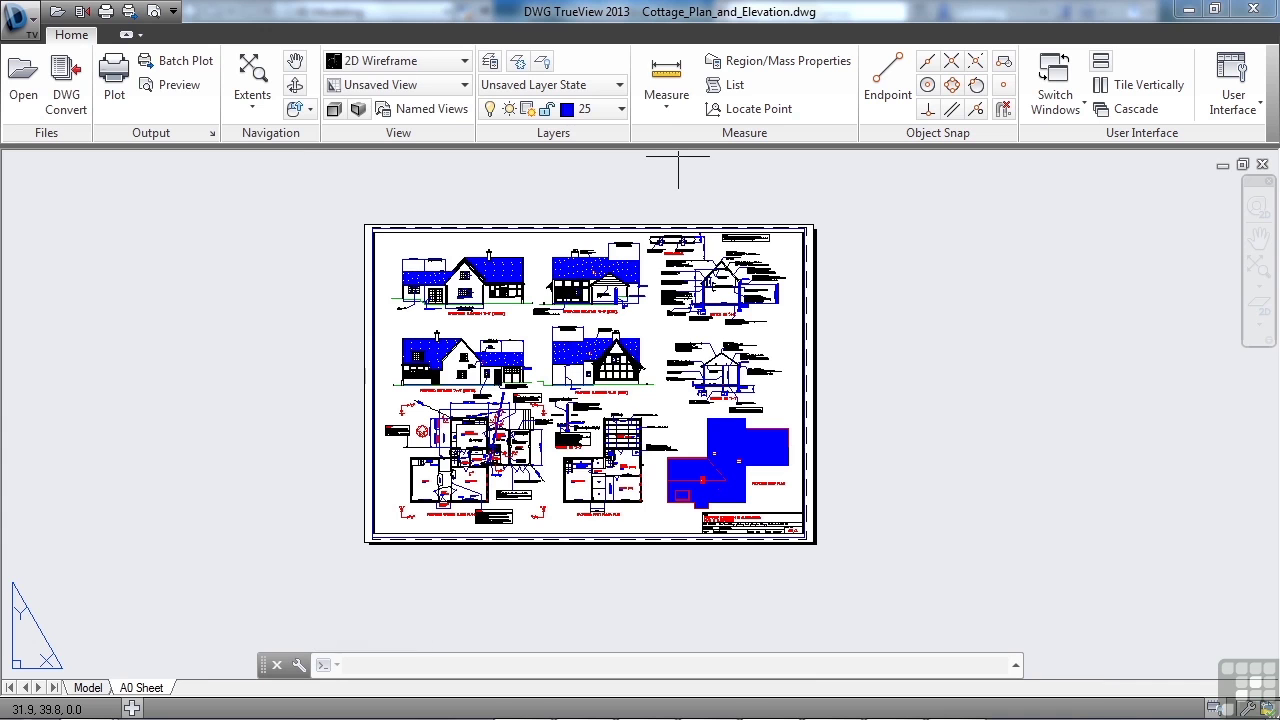
Measure the north elevation roof from left corner to right end: 6983.0 at 0°.
click(666, 102)
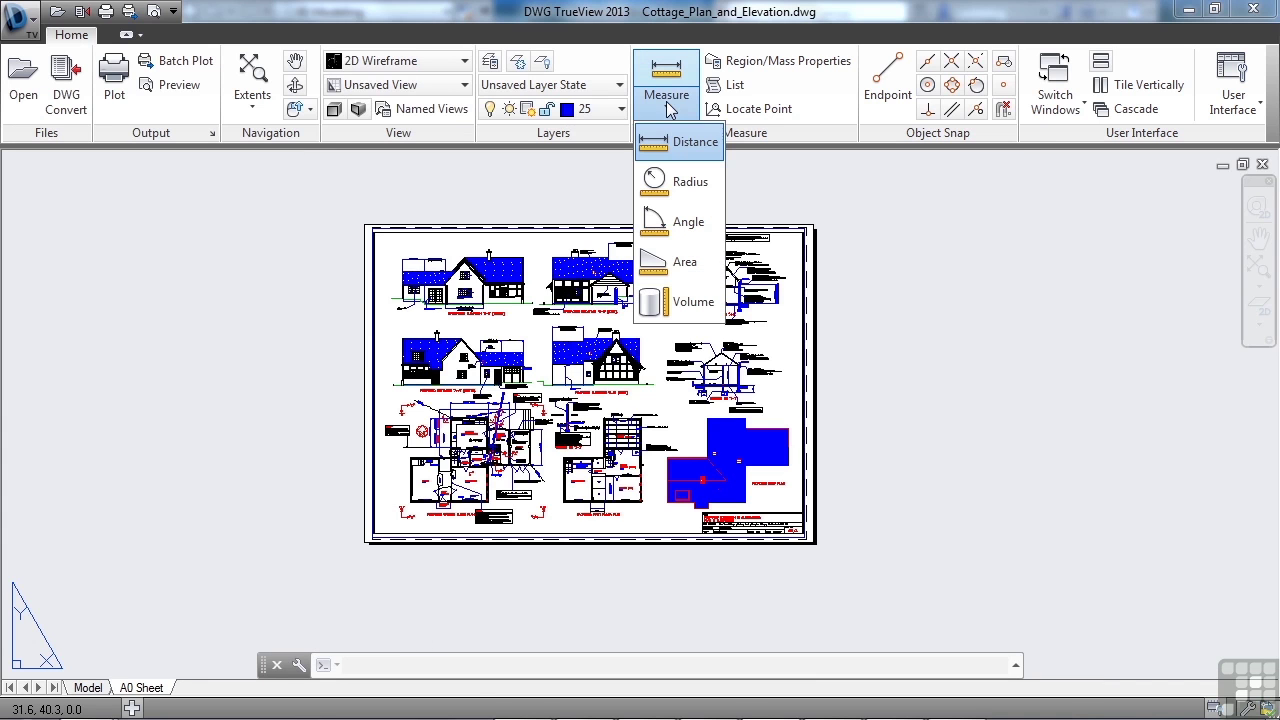
click(688, 148)
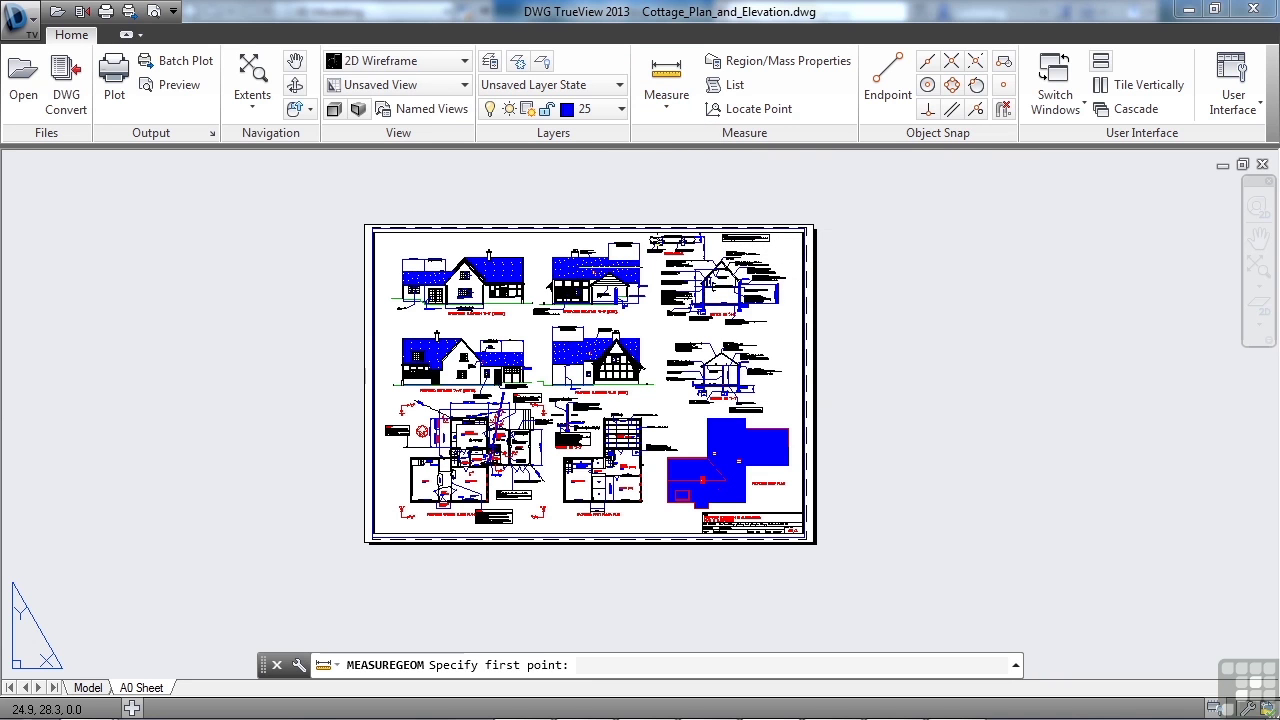
scroll(440, 275, up, 2)
scroll(455, 257, up, 5)
scroll(305, 272, up, 5)
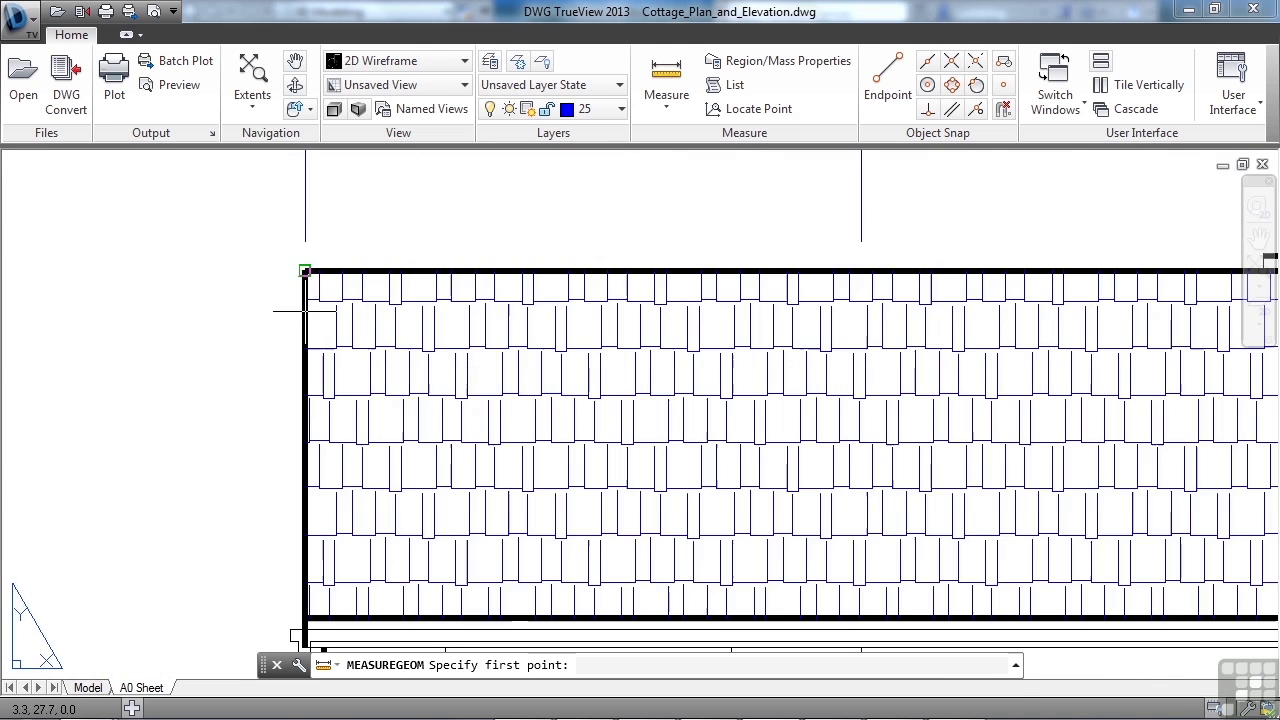
click(305, 272)
scroll(305, 272, down, 3)
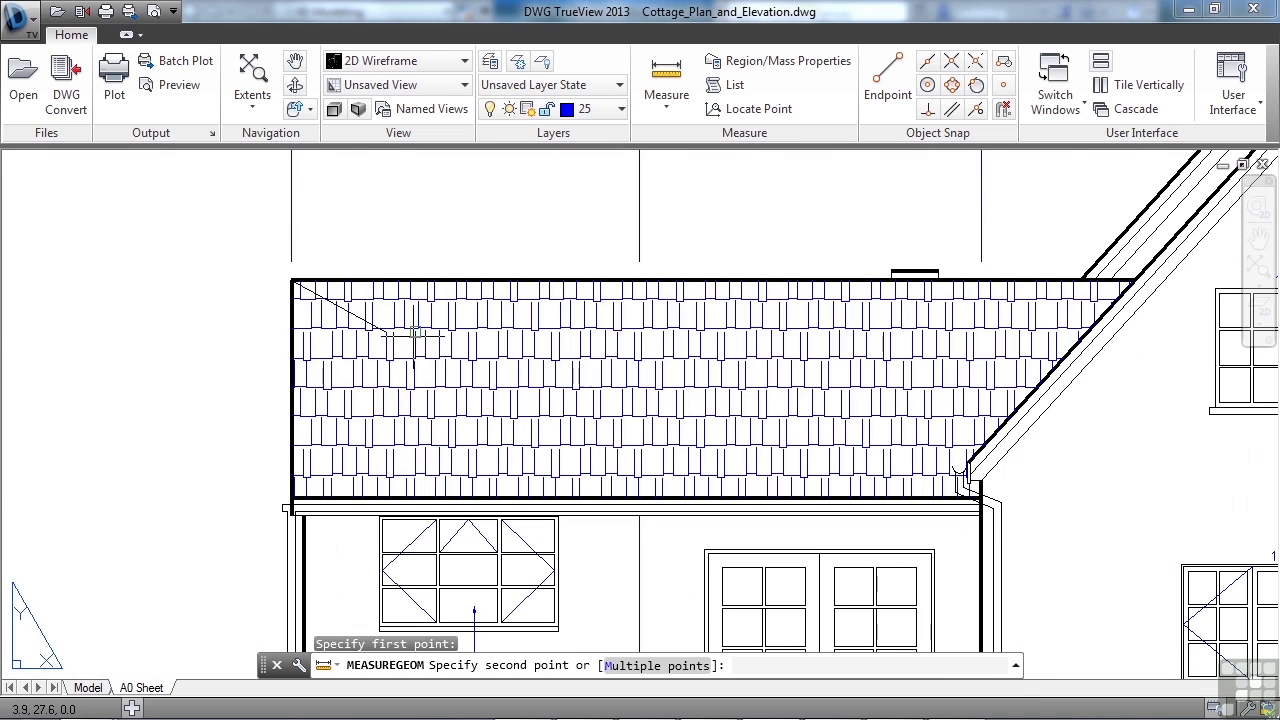
click(1122, 281)
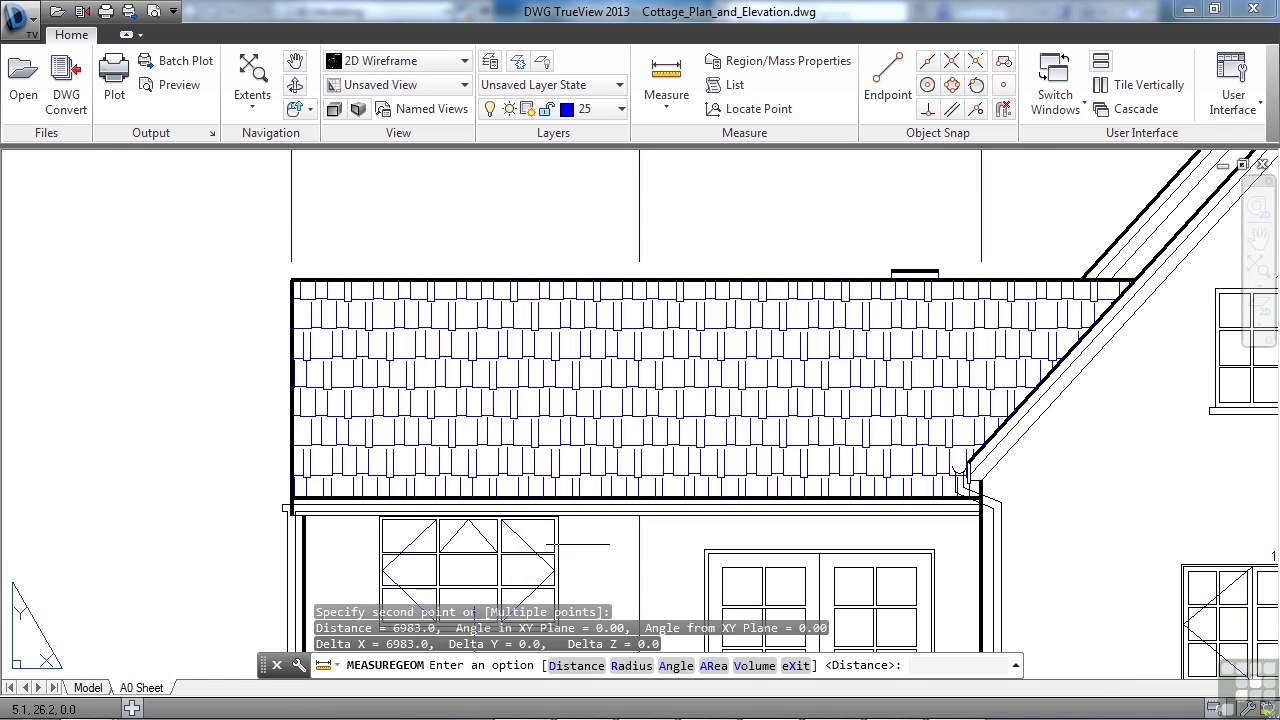
scroll(590, 410, down, 5)
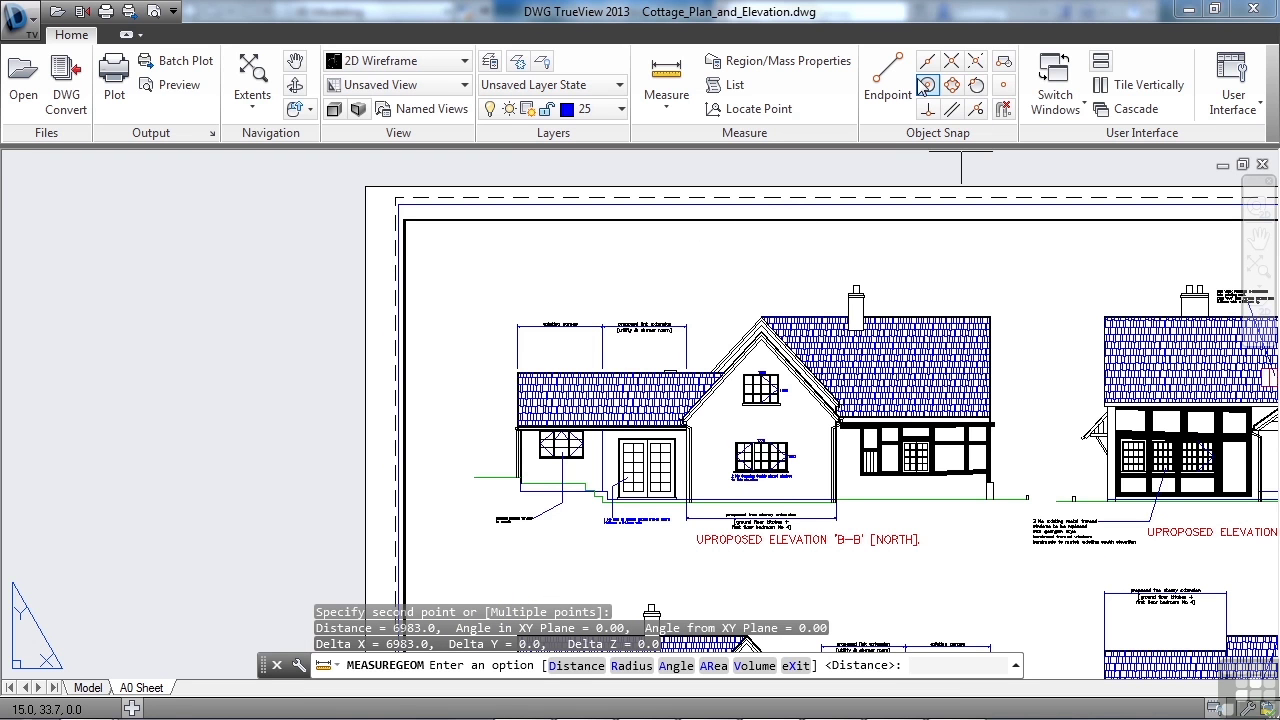
Check the open drawings in Switch Windows and review the command history in the Text Window.
click(1050, 92)
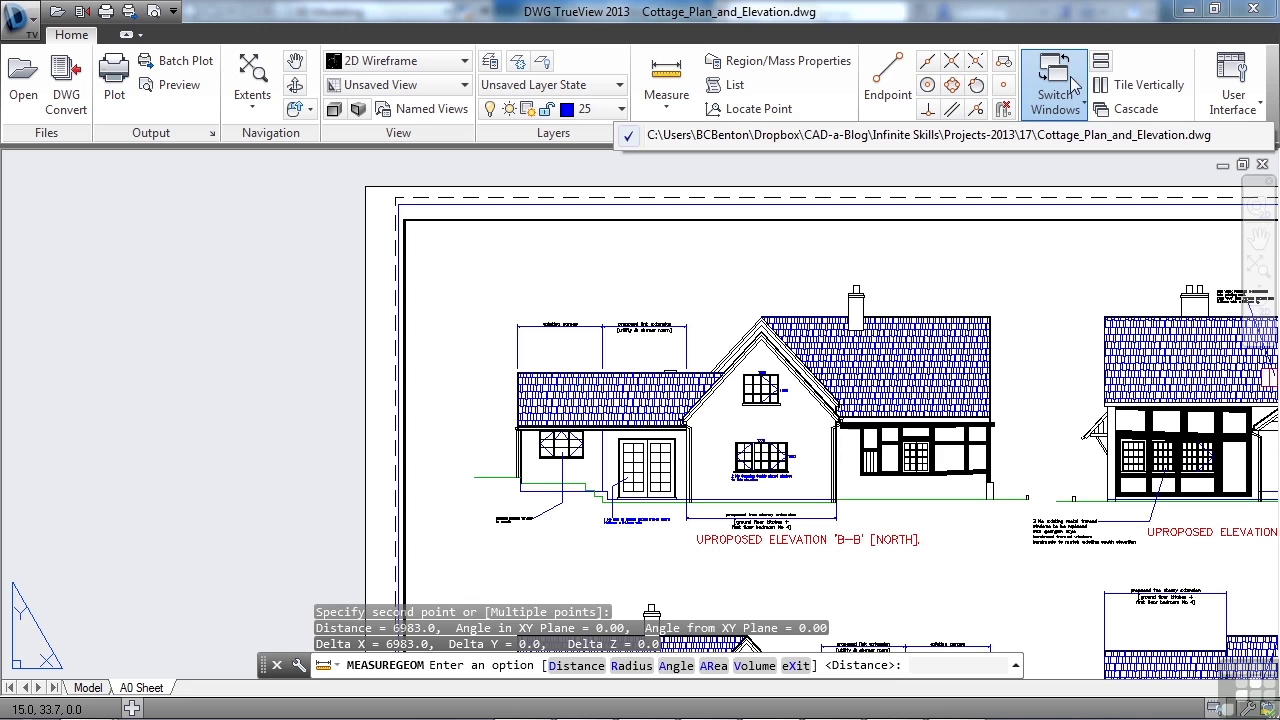
click(1243, 115)
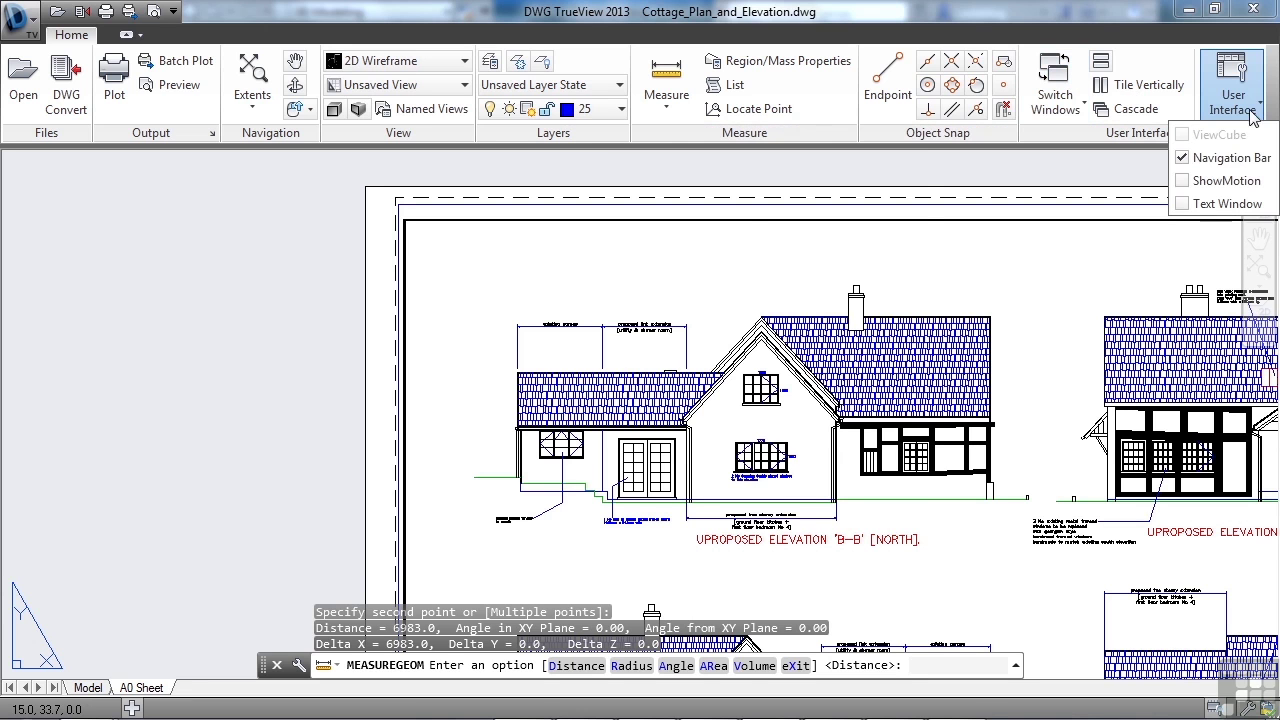
click(1240, 206)
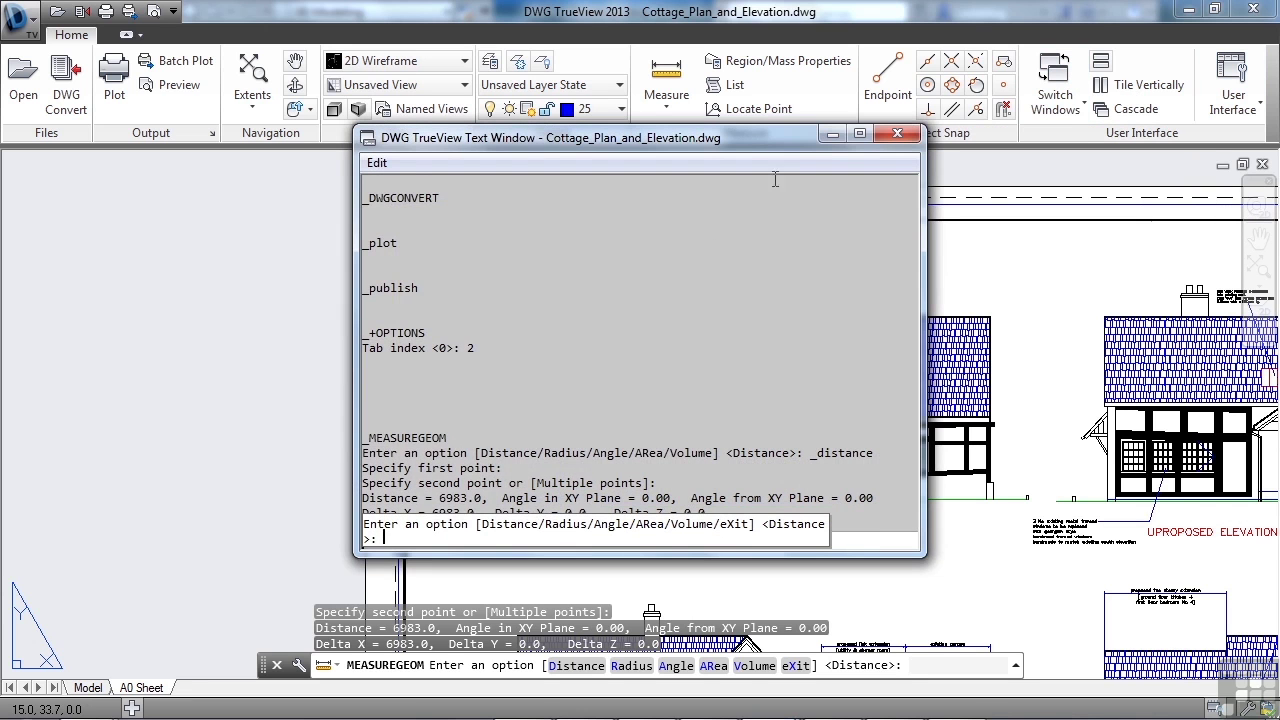
click(905, 133)
Zoom out and pan to recentre the whole cottage A0 Sheet.
scroll(680, 420, down, 2)
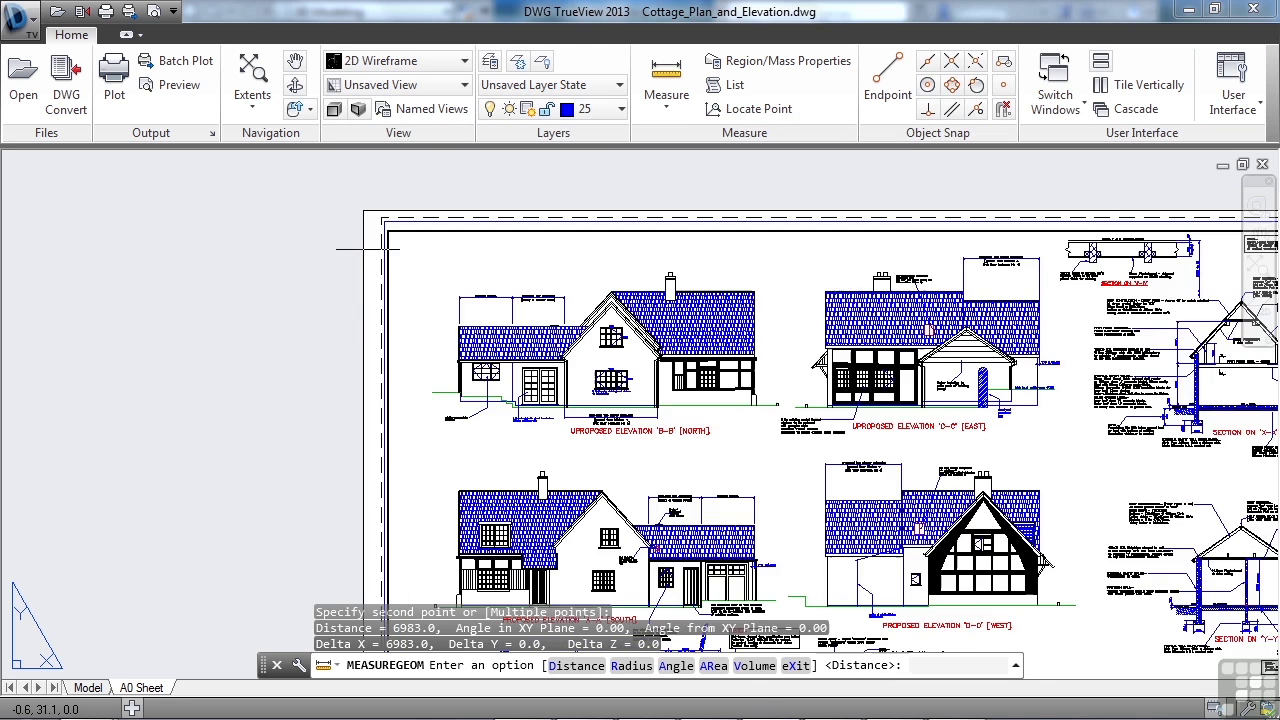
scroll(680, 420, down, 2)
scroll(680, 420, down, 2)
middle_drag(680, 420, 636, 369)
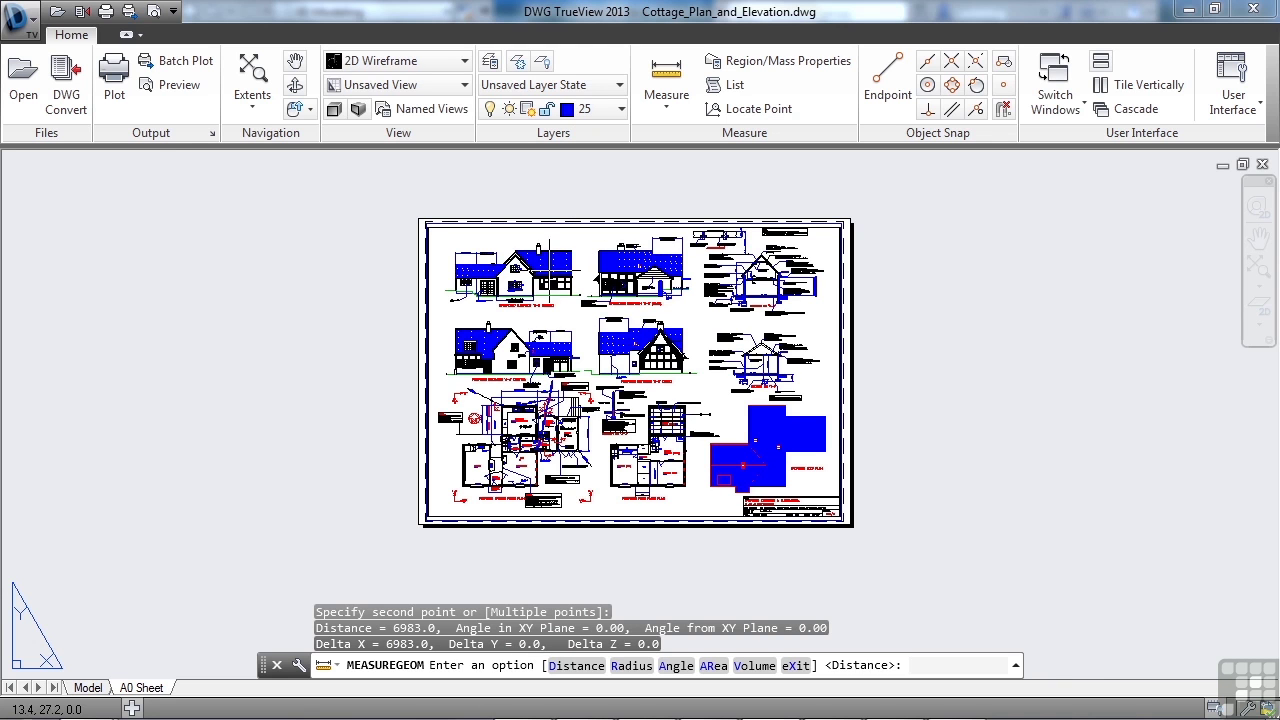
click(24, 20)
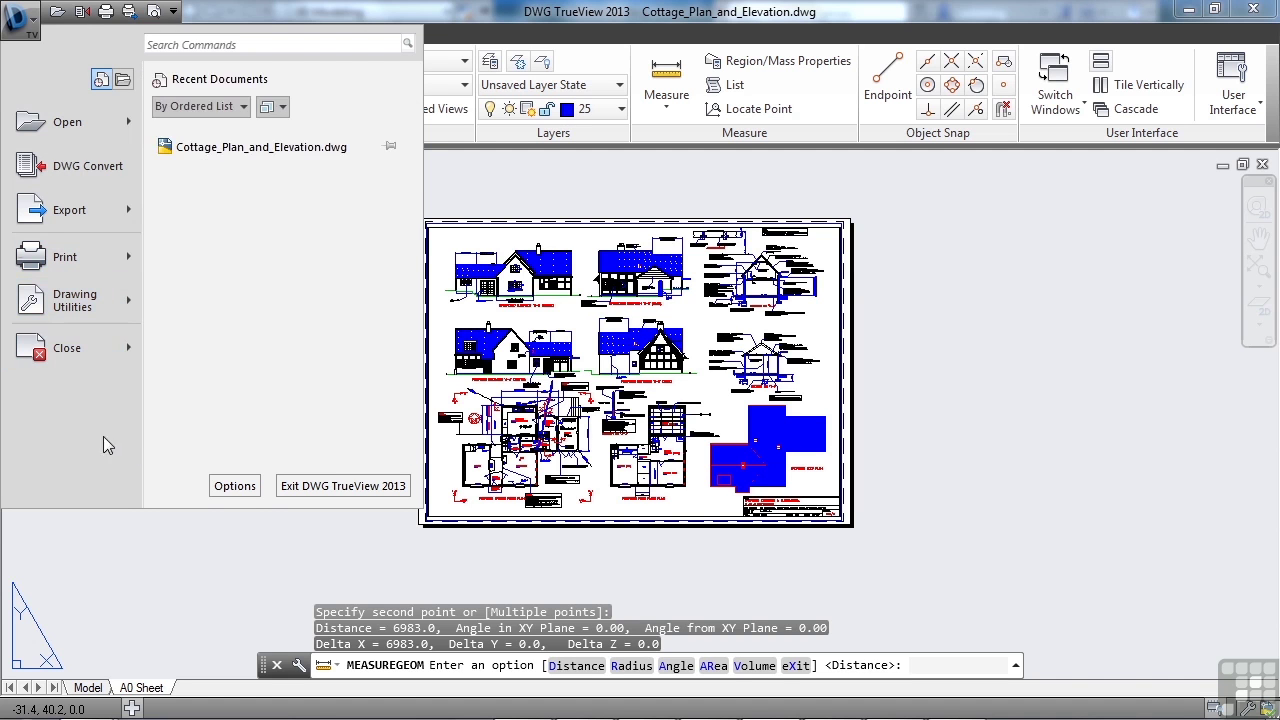
key(Escape)
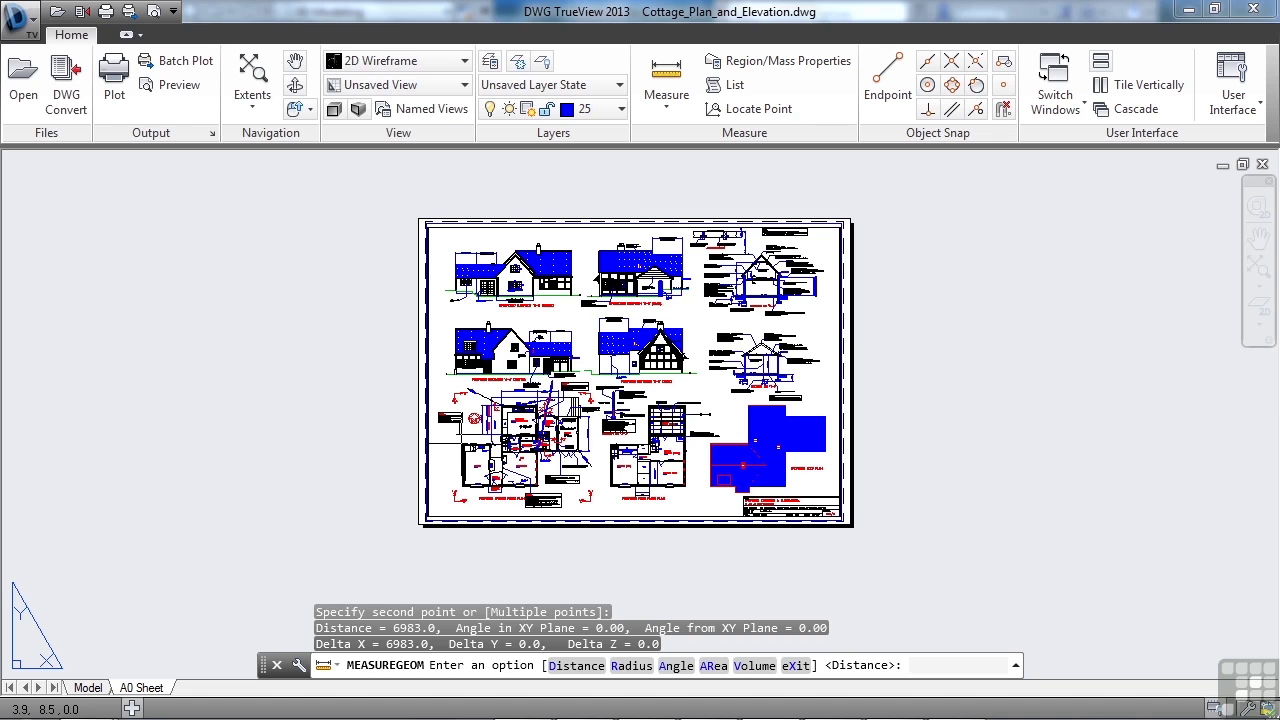